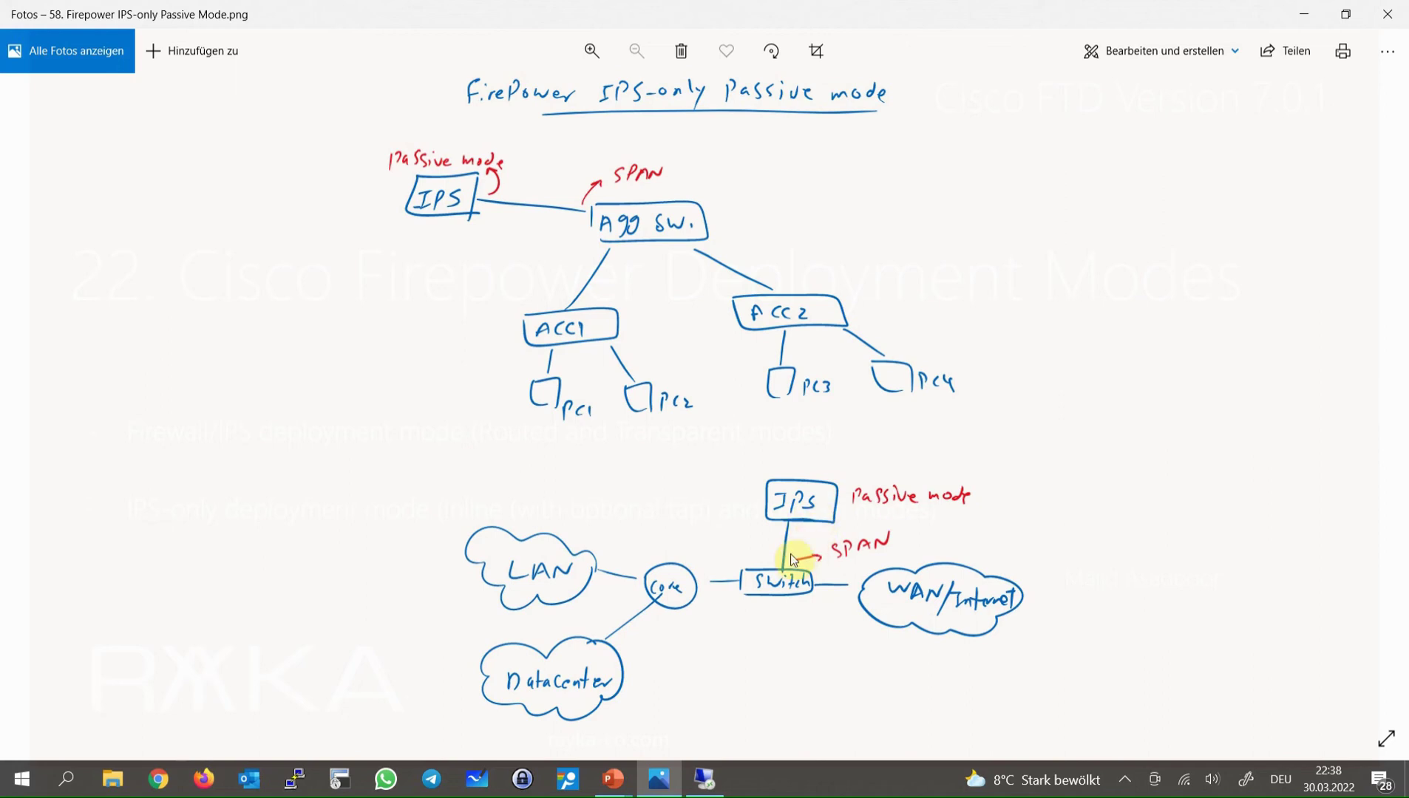
Advance to the Topology Overview diagram contrasting Firepower as firewall (Gi0/1–Gi0/0) and as IPS (Gi0/3–Gi0/2)
key(Right)
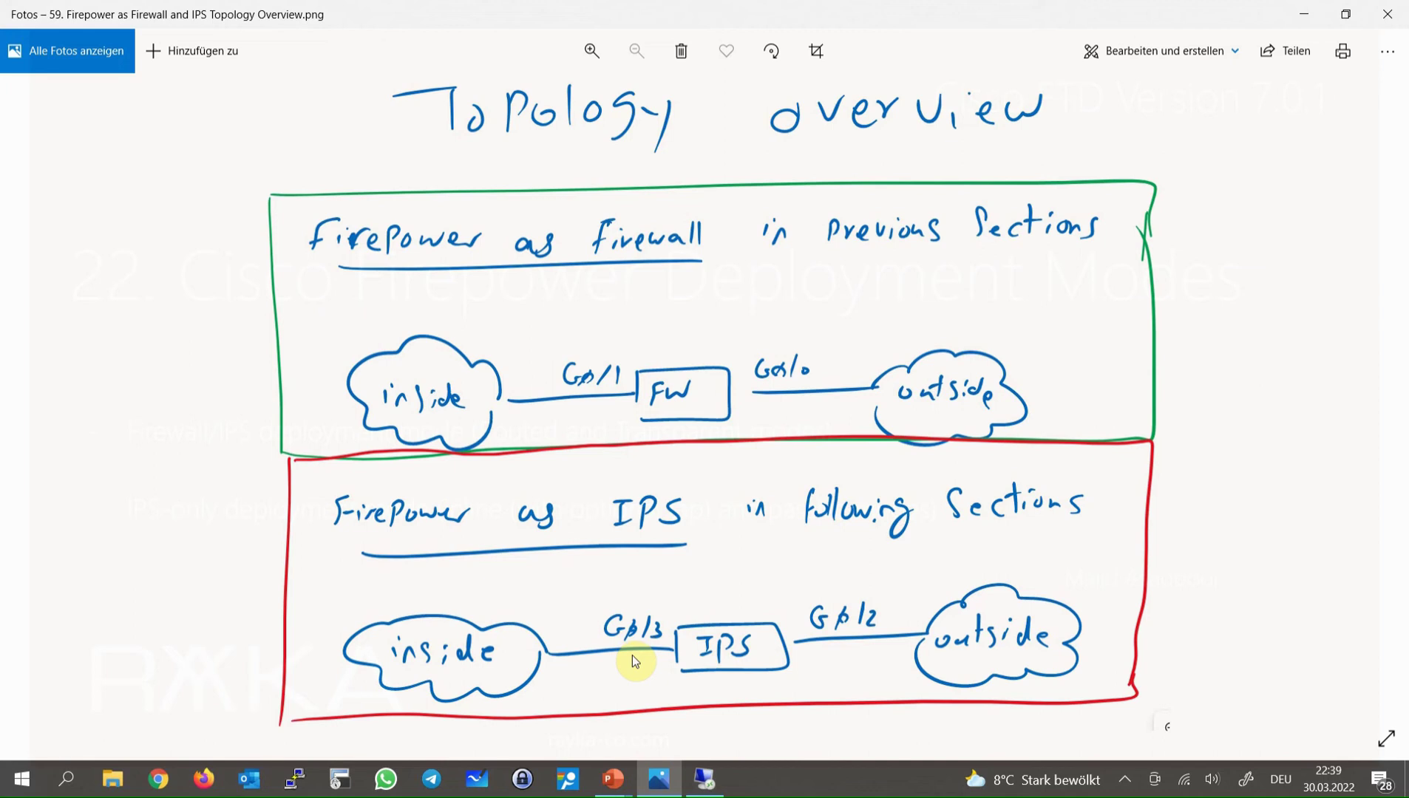
On the FTDv device, name GigabitEthernet0/2 'outside1', enable it, and keep interface mode None
click(704, 778)
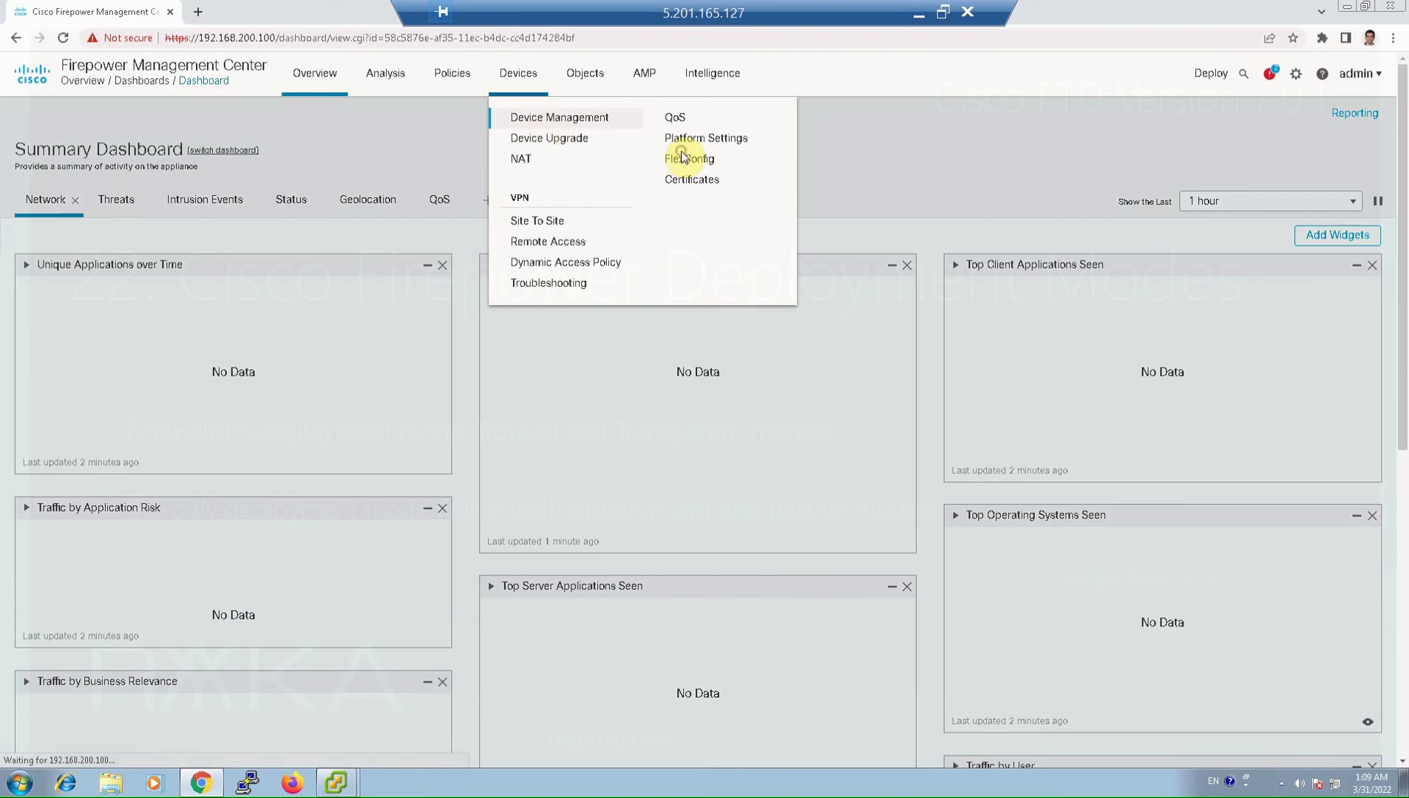
click(684, 157)
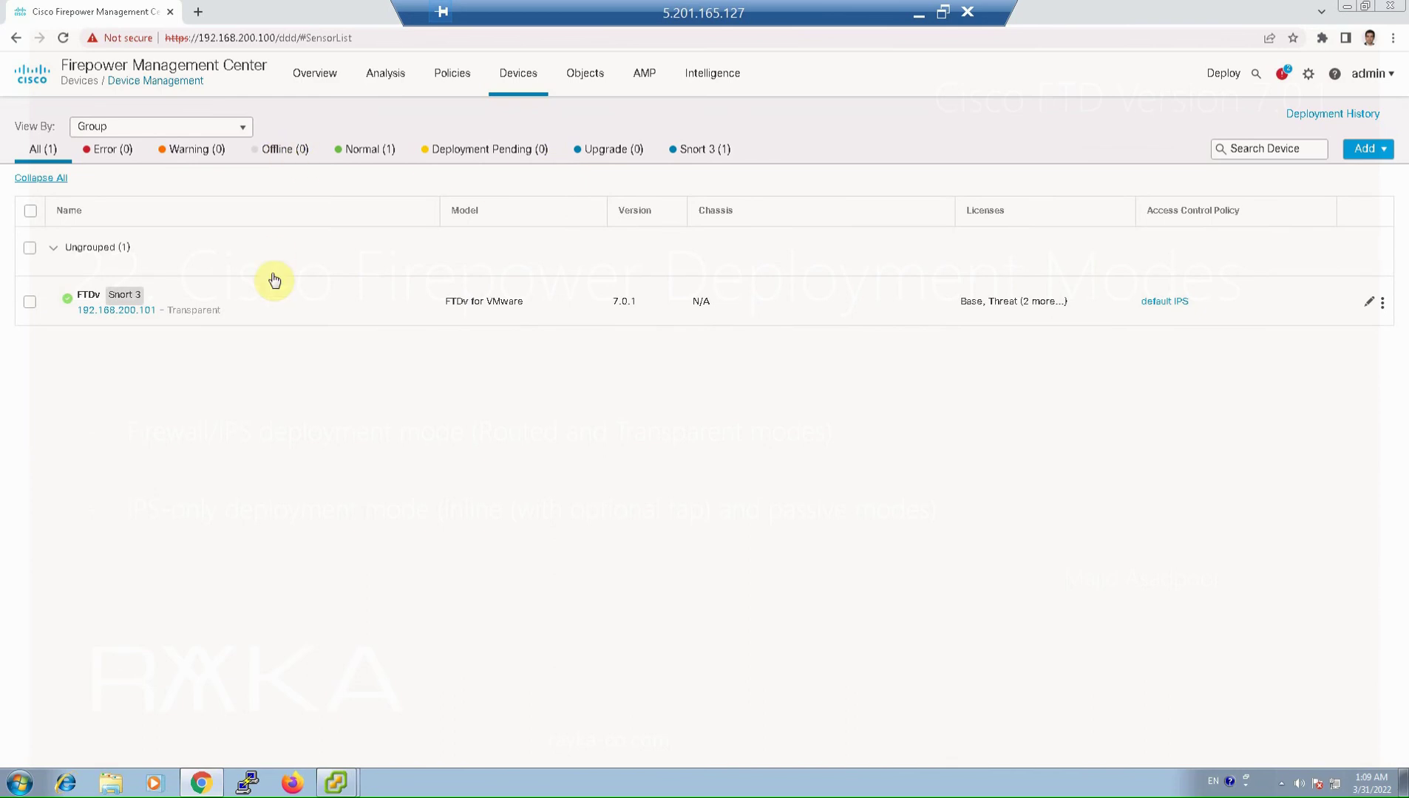
click(87, 296)
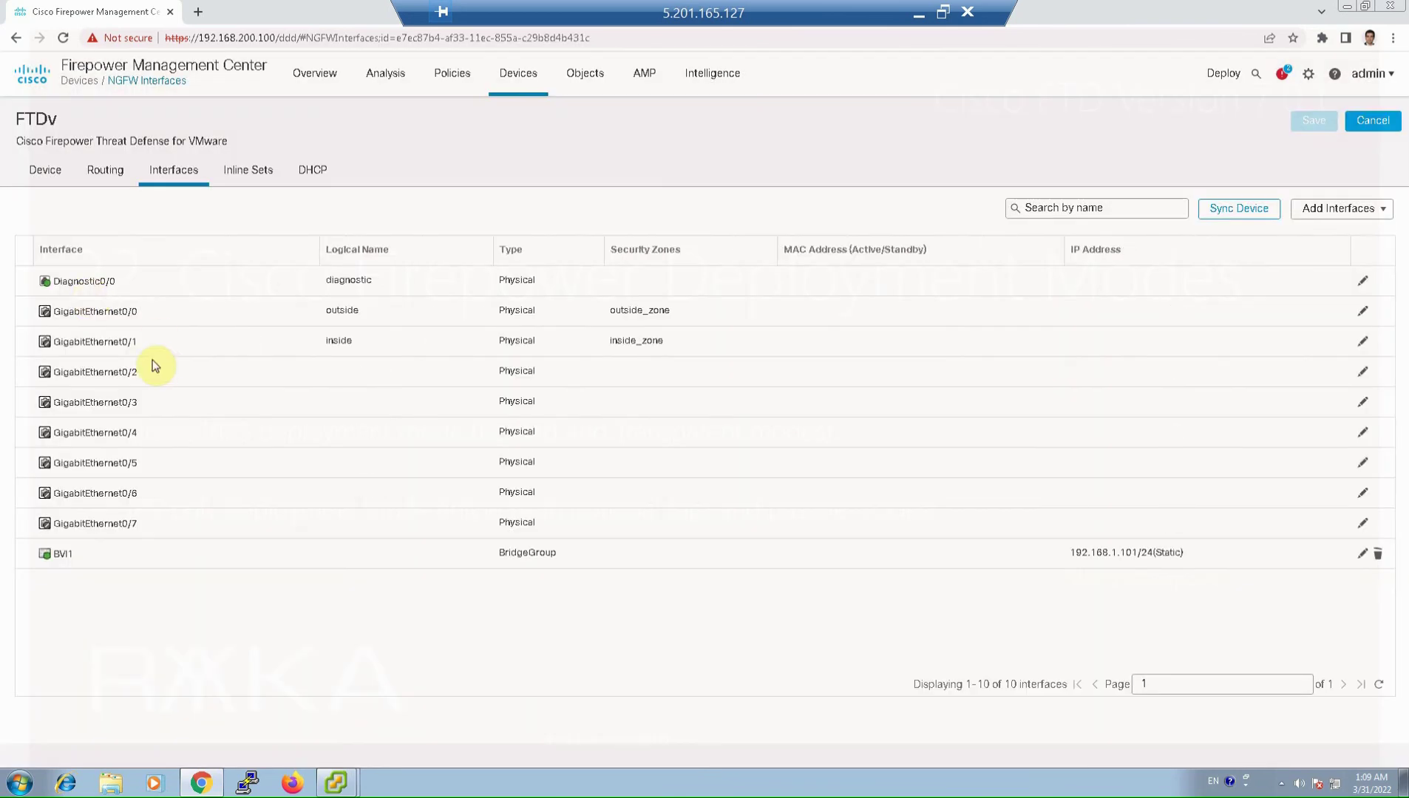
click(157, 371)
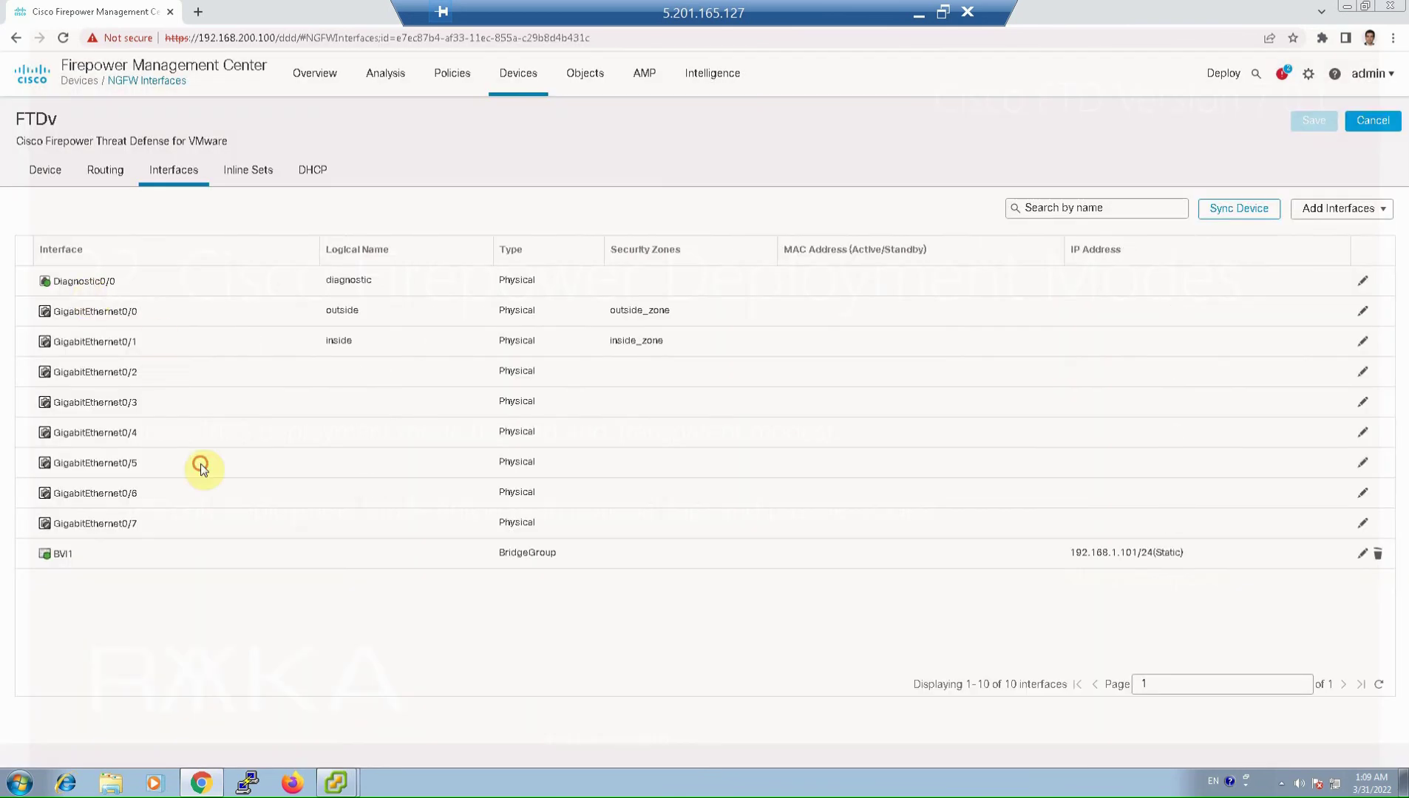
click(1365, 375)
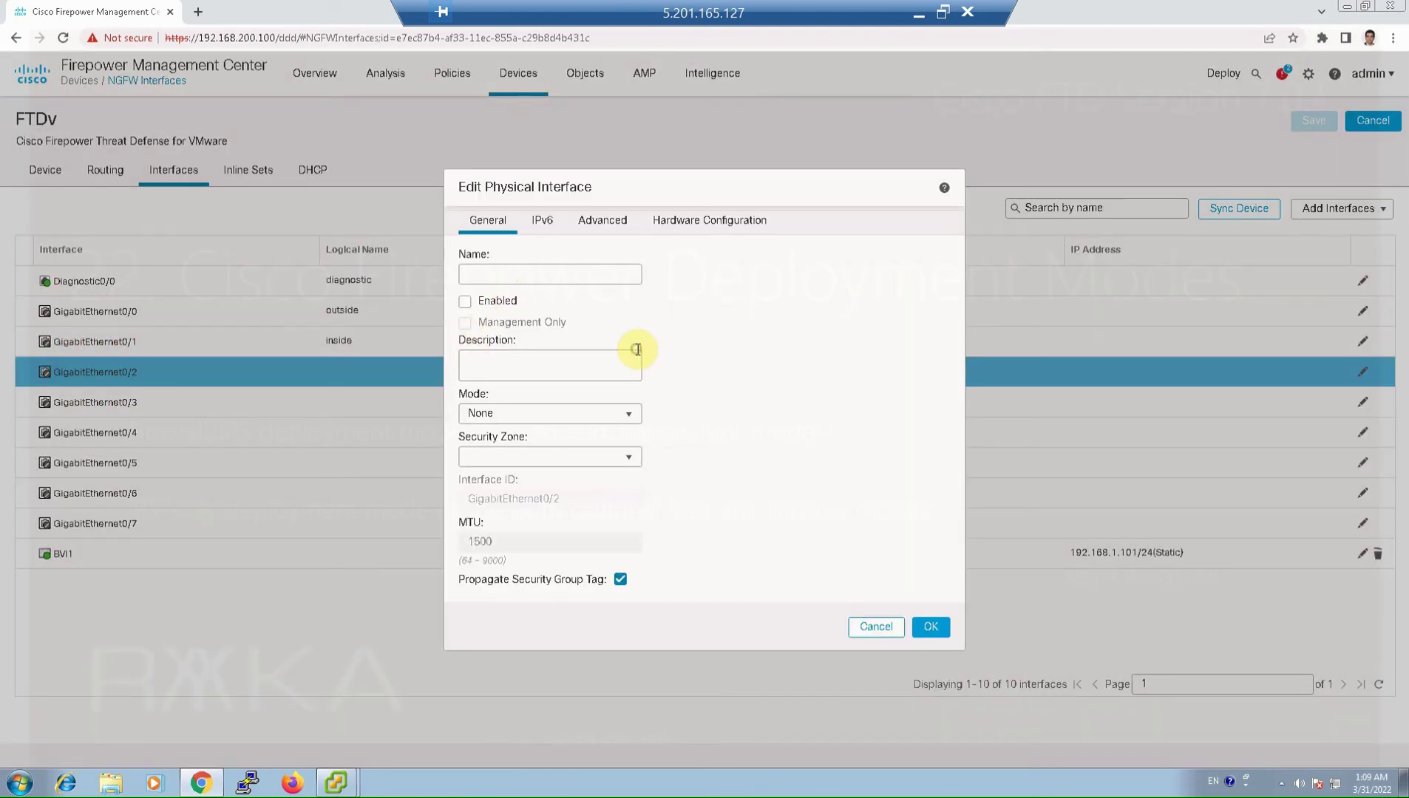
text(outside1)
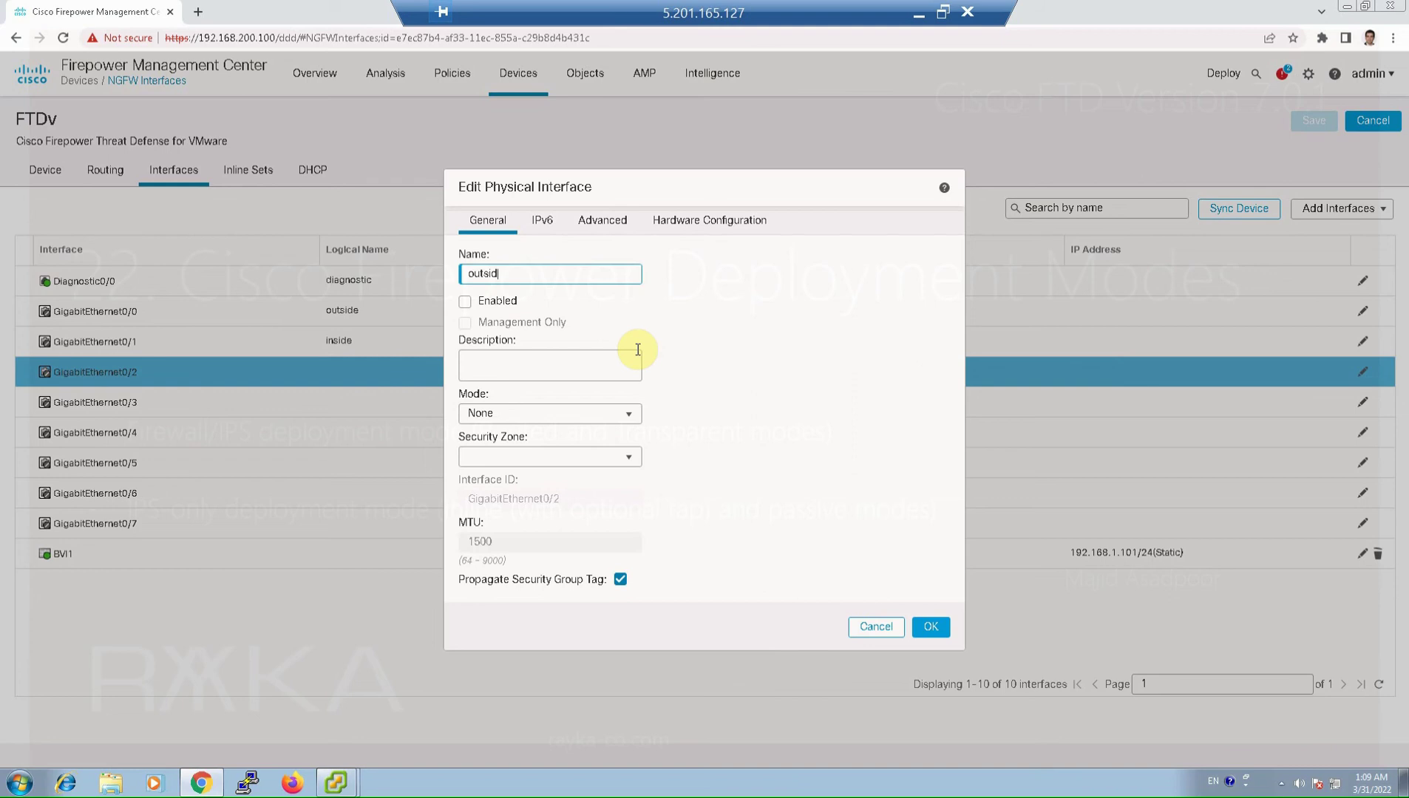
click(477, 302)
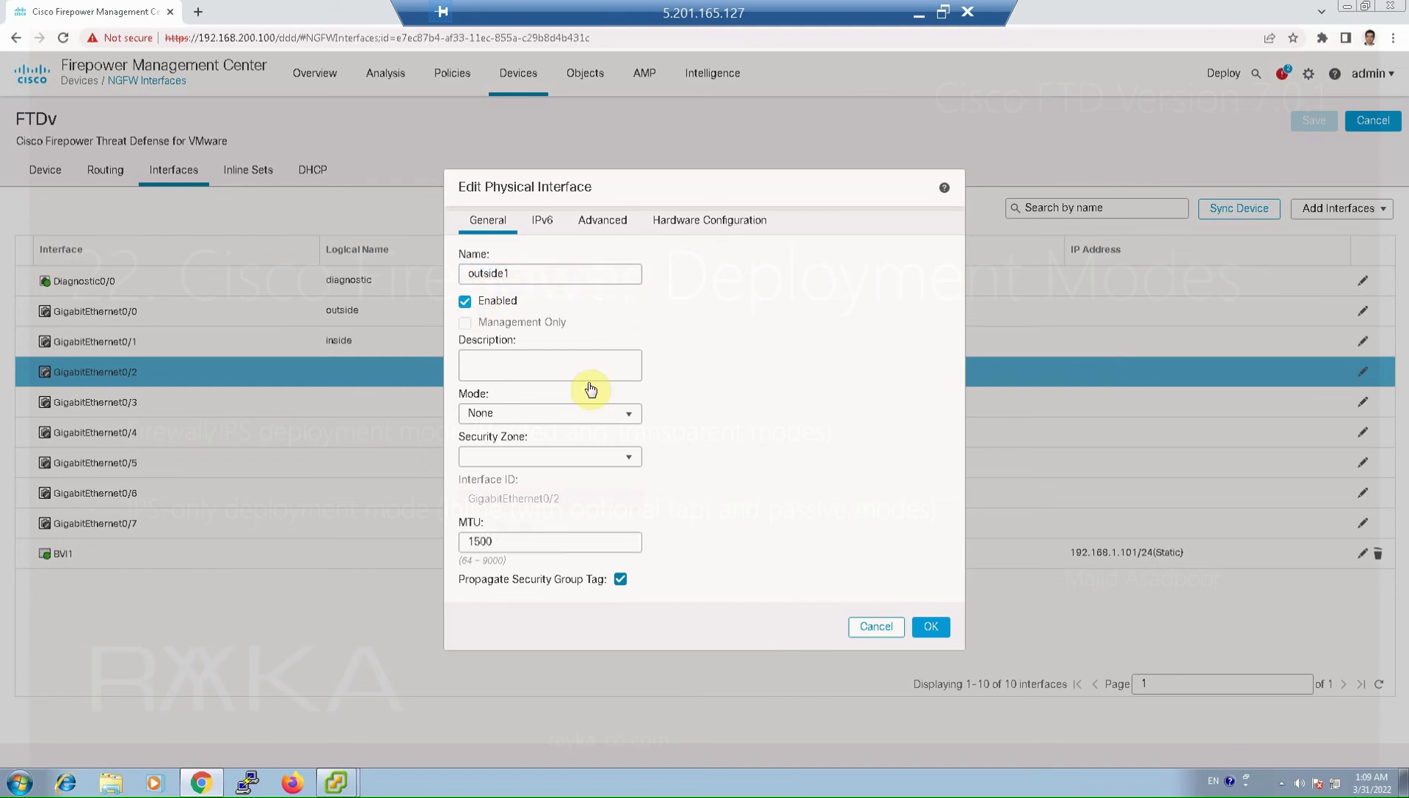
click(579, 414)
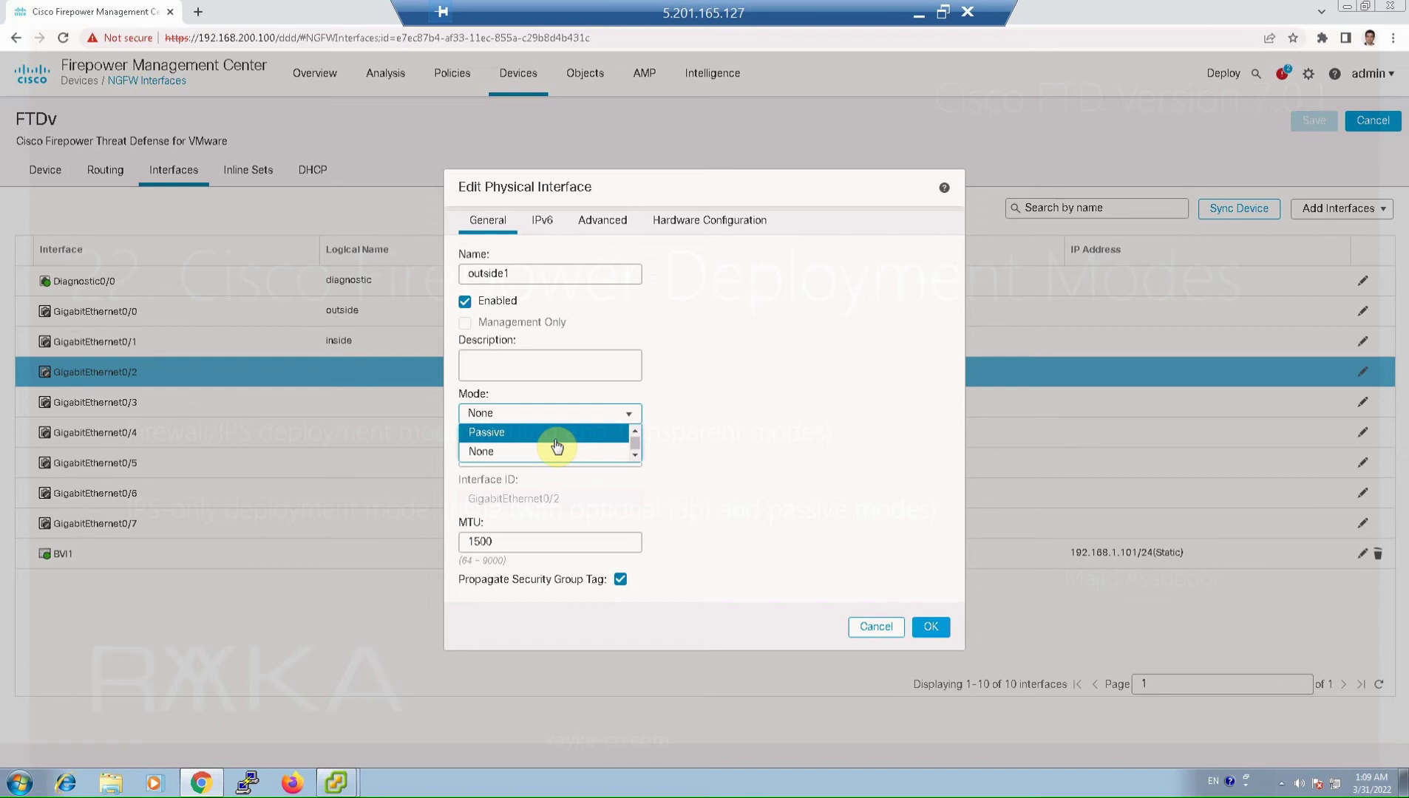
click(944, 553)
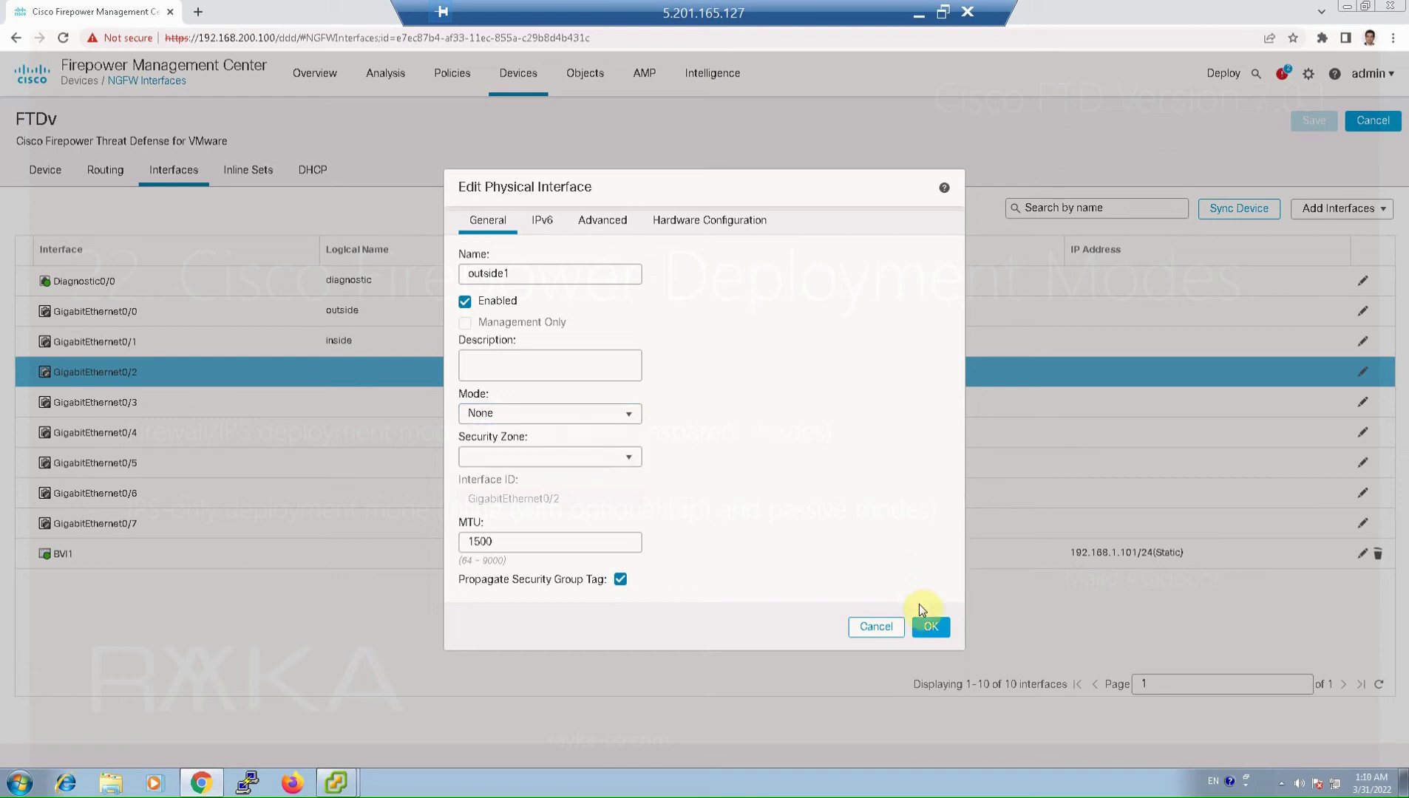
click(930, 626)
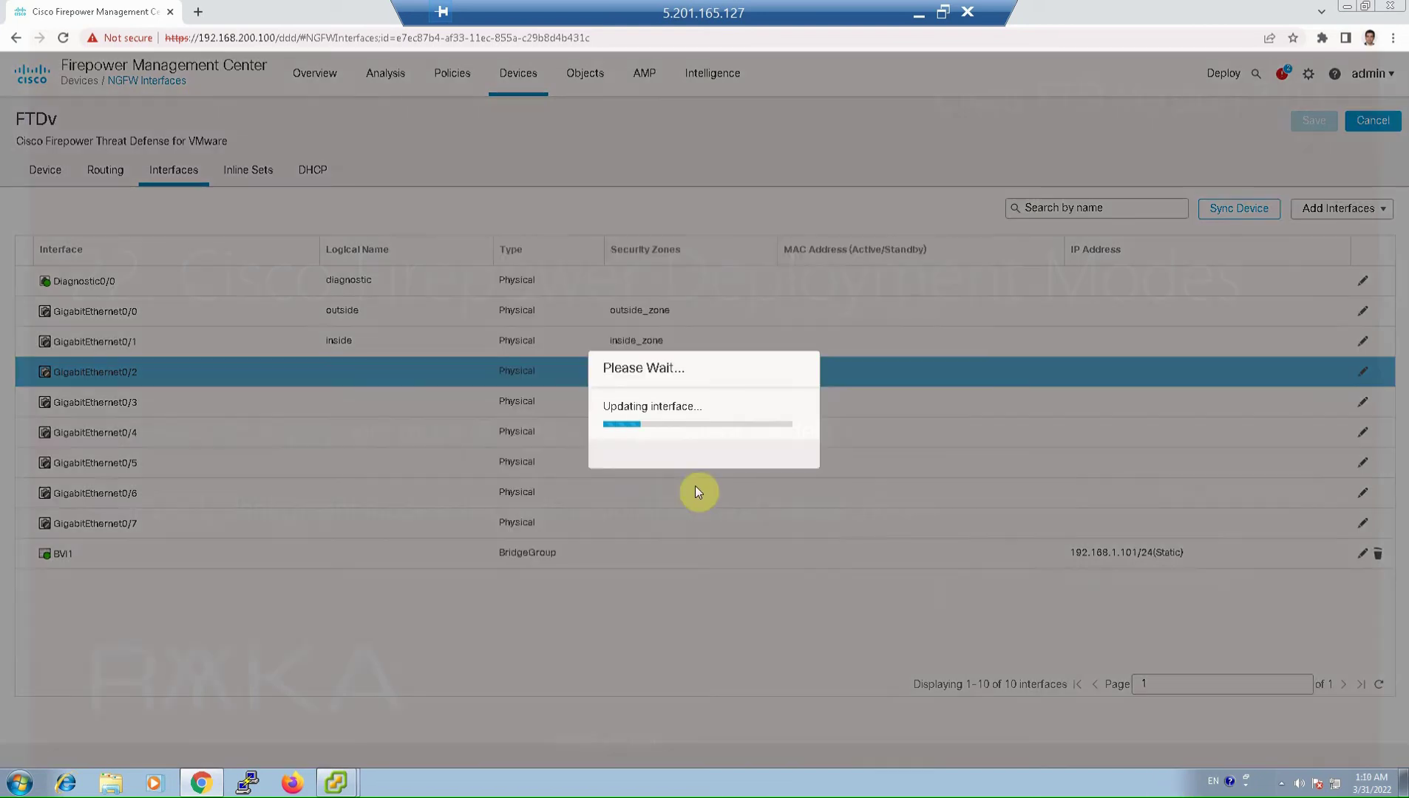
Name GigabitEthernet0/3 'inside1', enable it, and save the FTDv interface changes
click(493, 406)
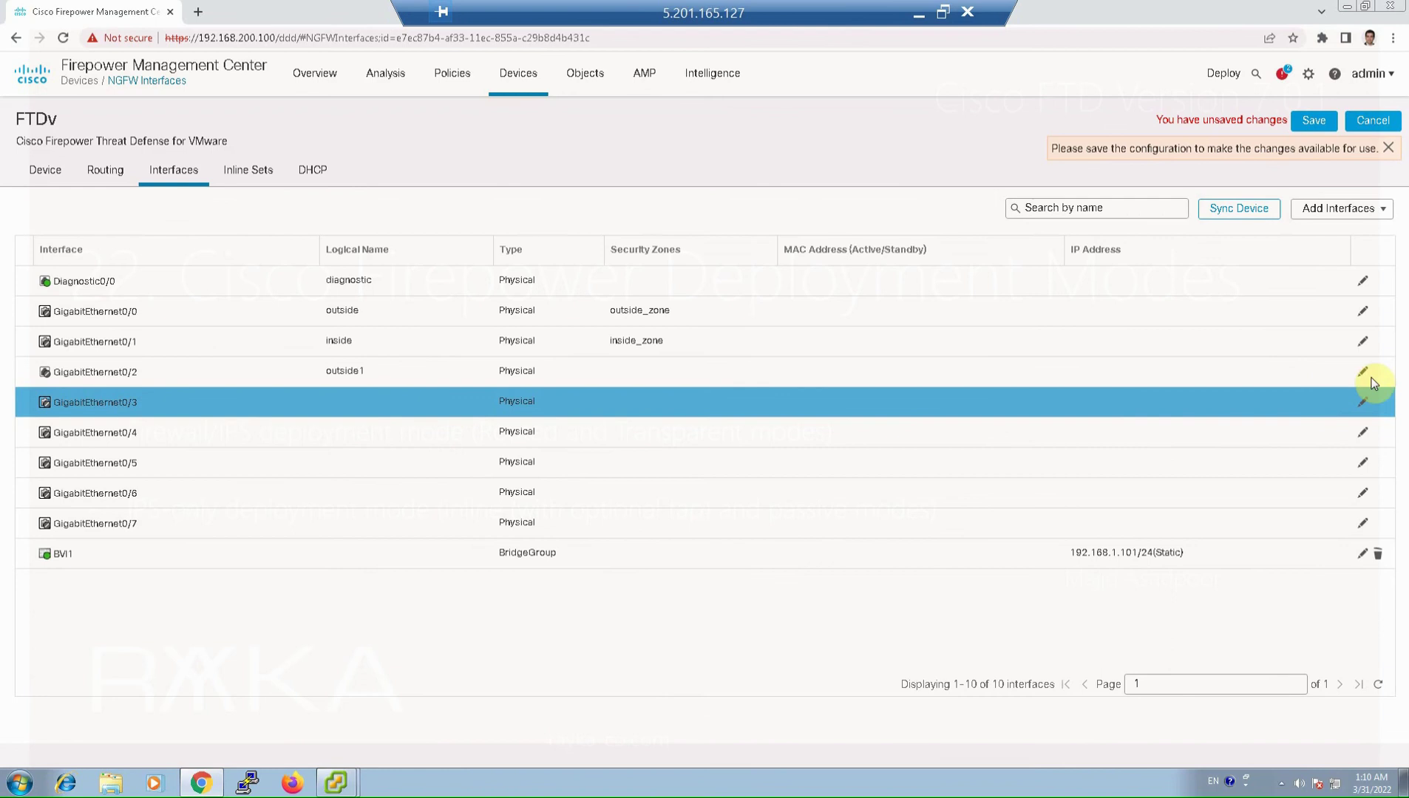
click(1358, 404)
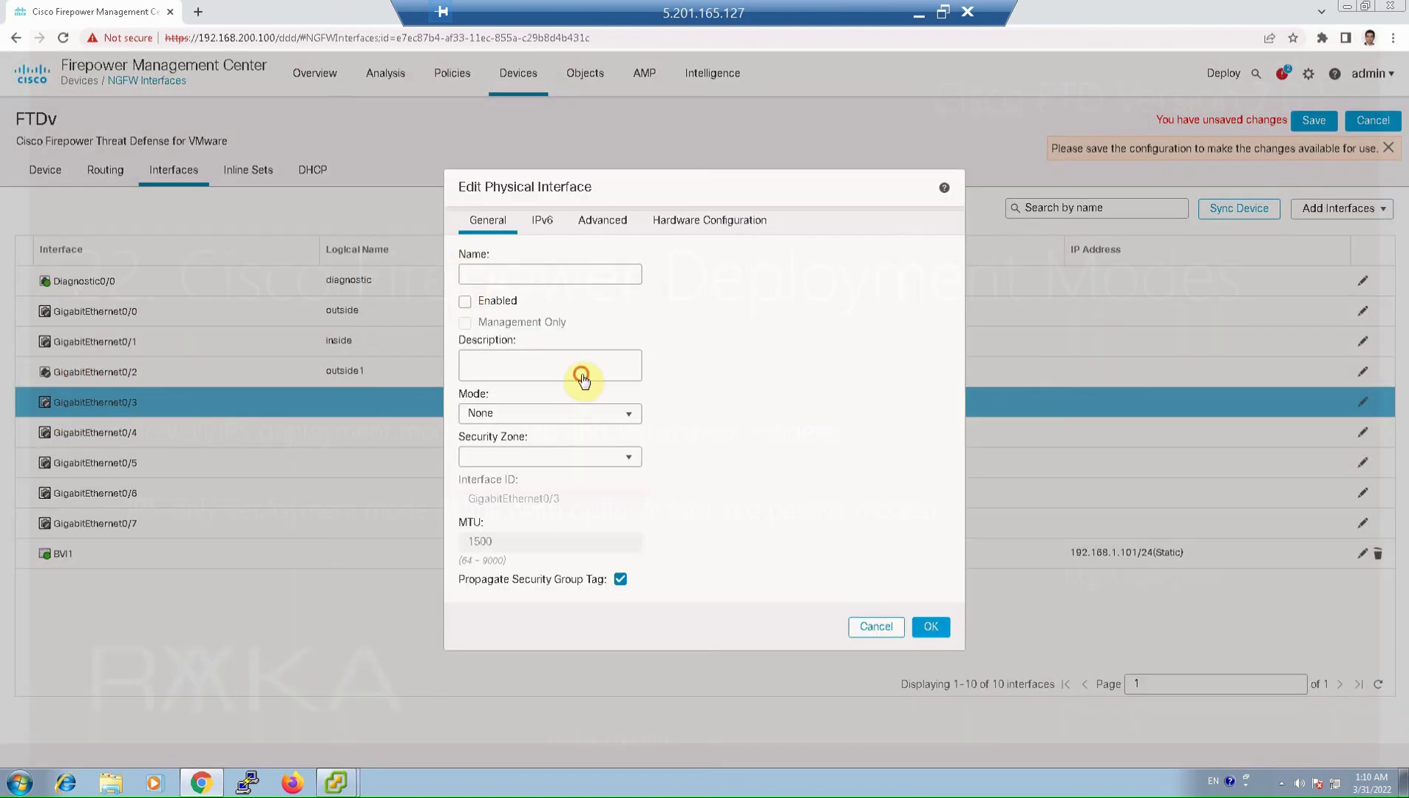
click(482, 281)
text(in)
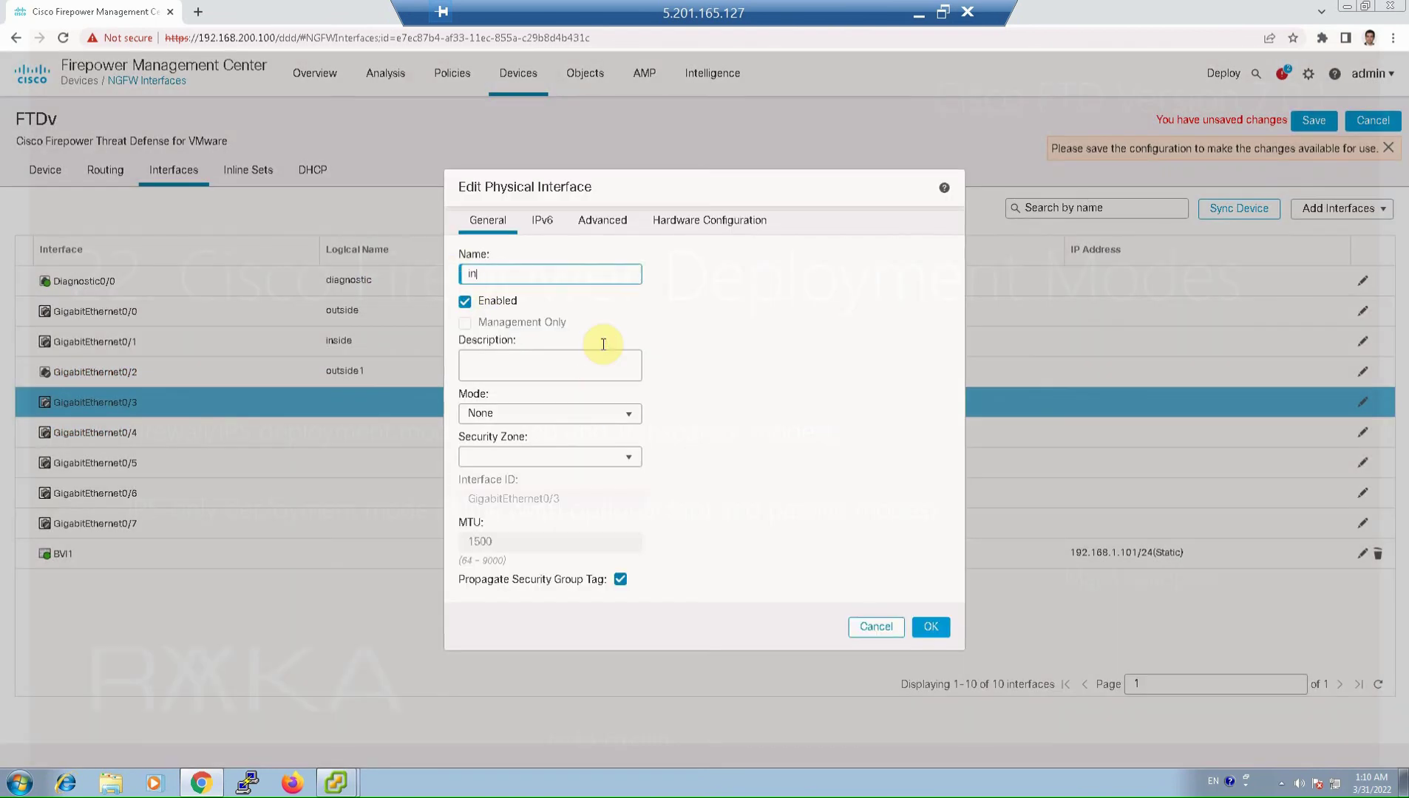
text(side1)
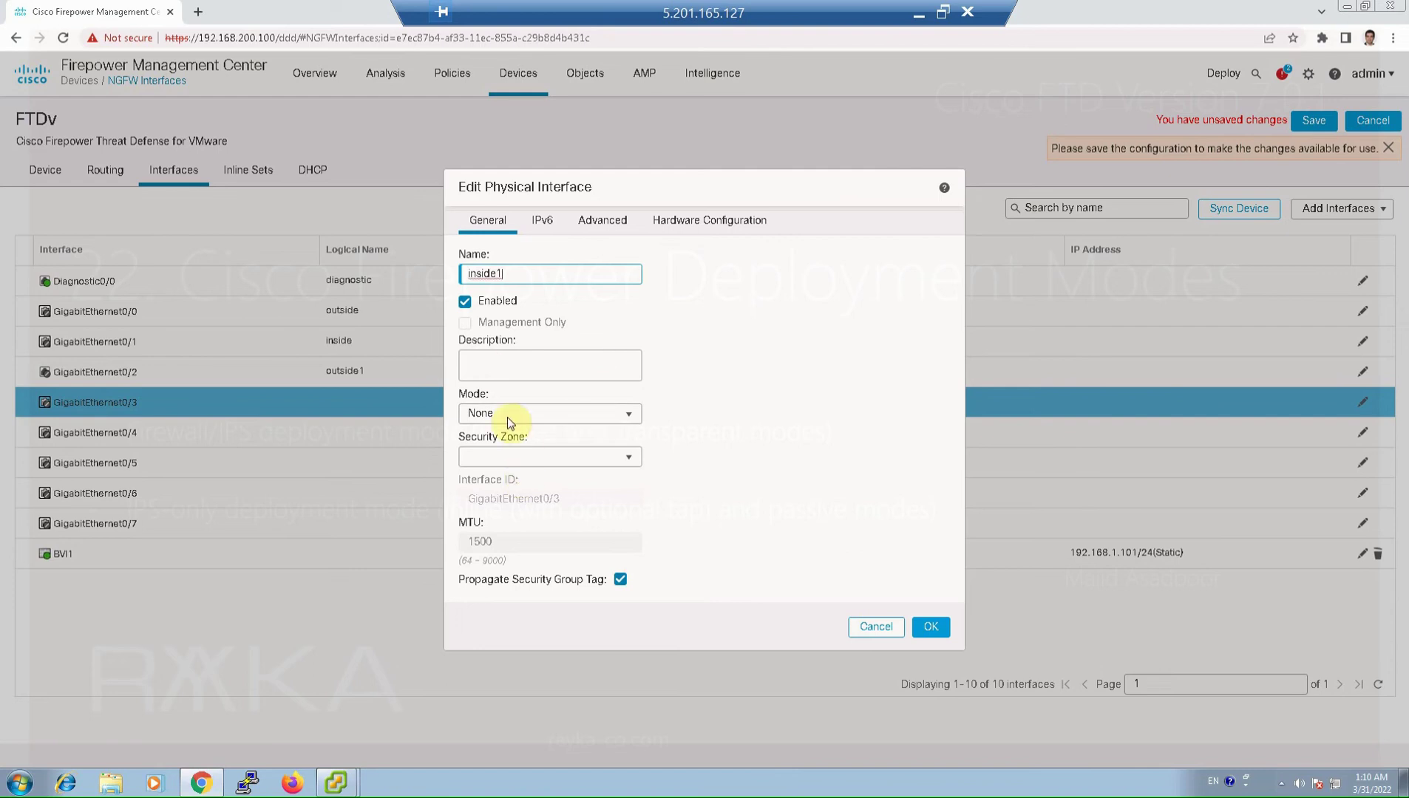
click(941, 622)
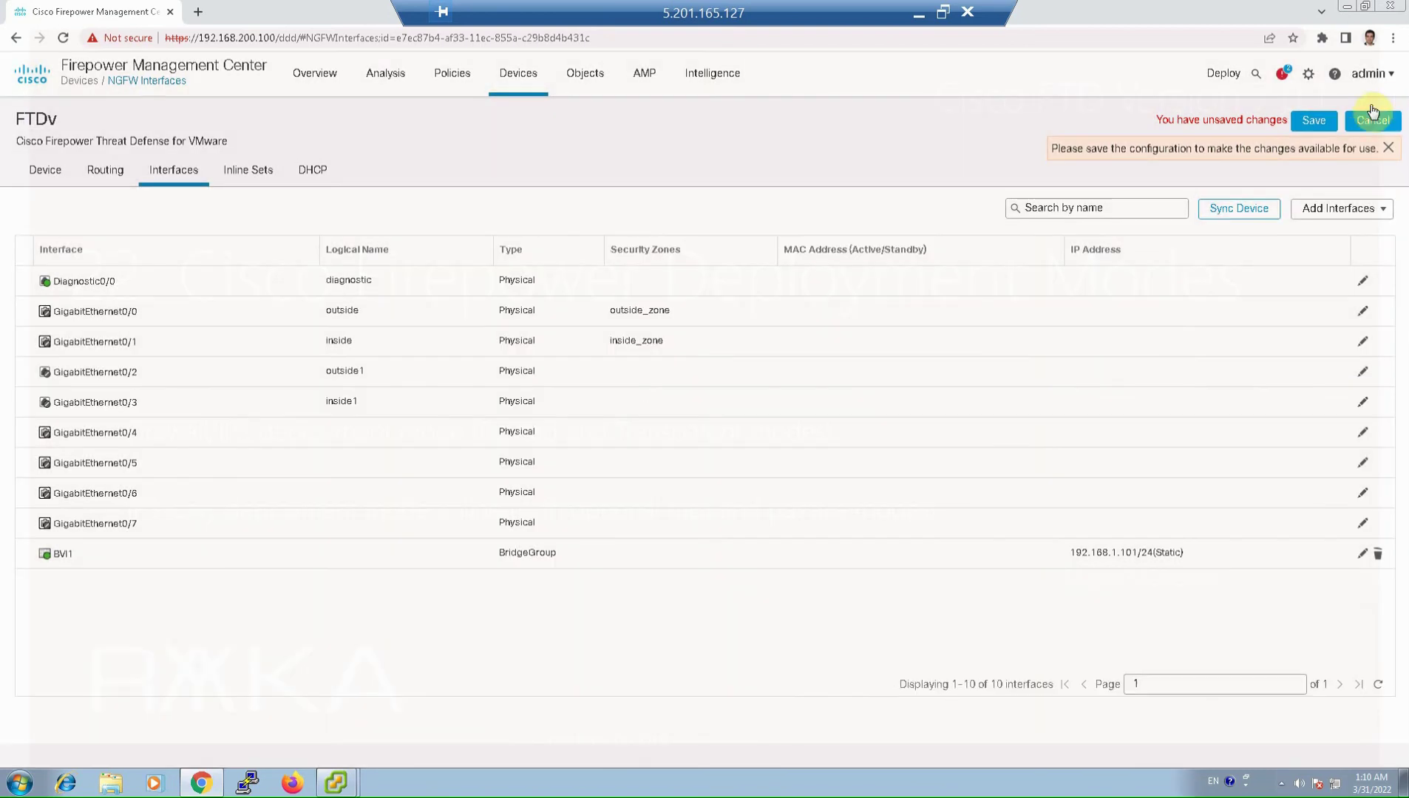
click(1313, 119)
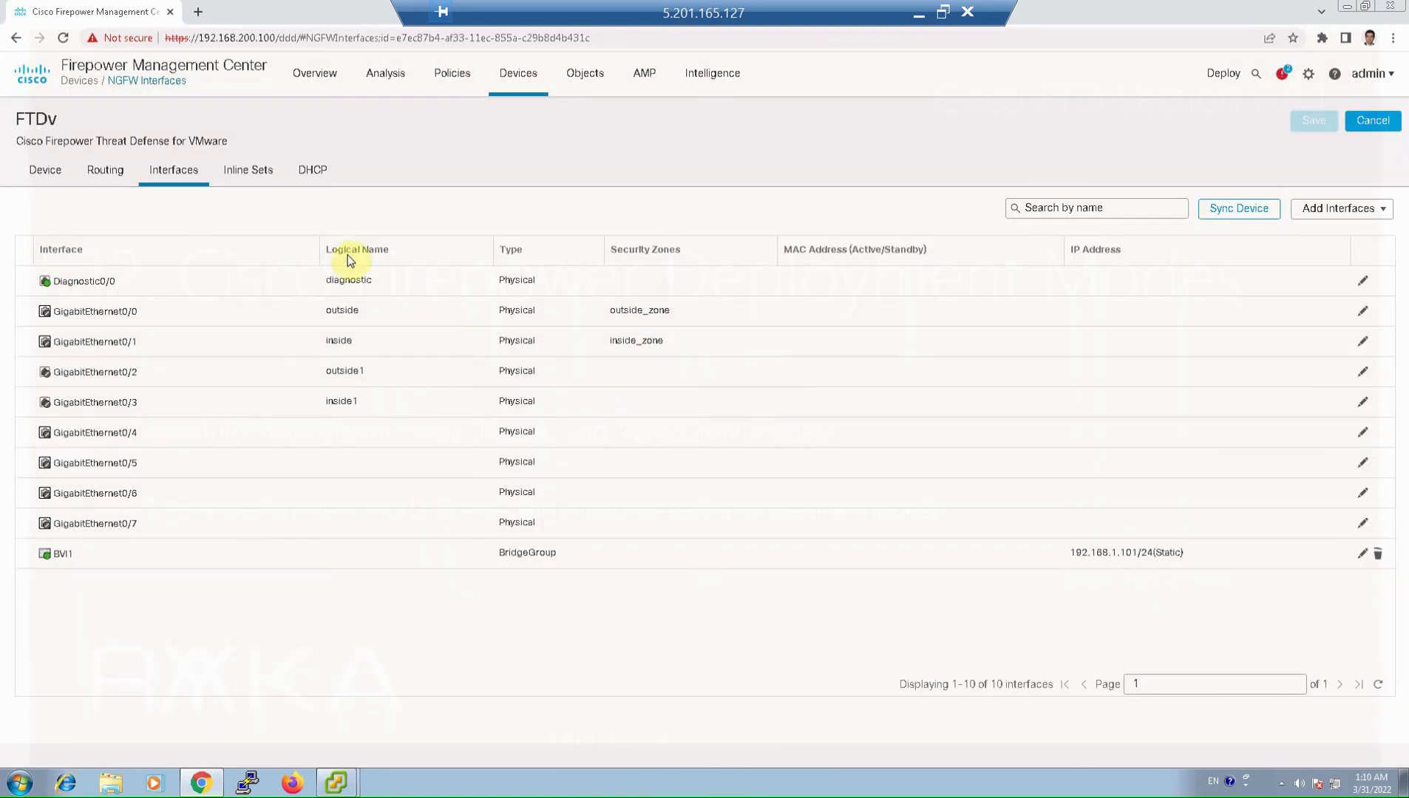
Create inline set 'inline1' pairing outside1<->inside1, accept the mode-change warning, and save
click(261, 178)
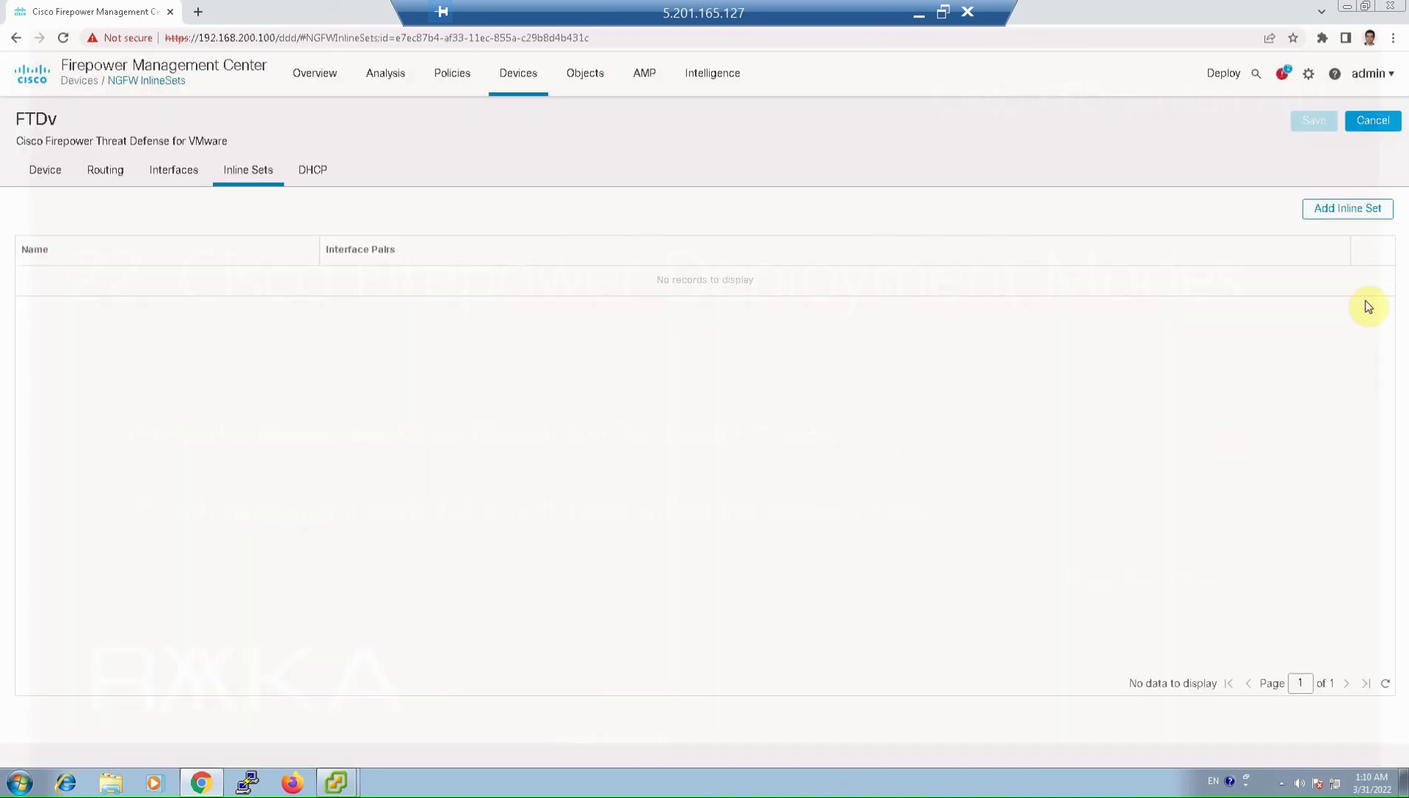
click(1346, 208)
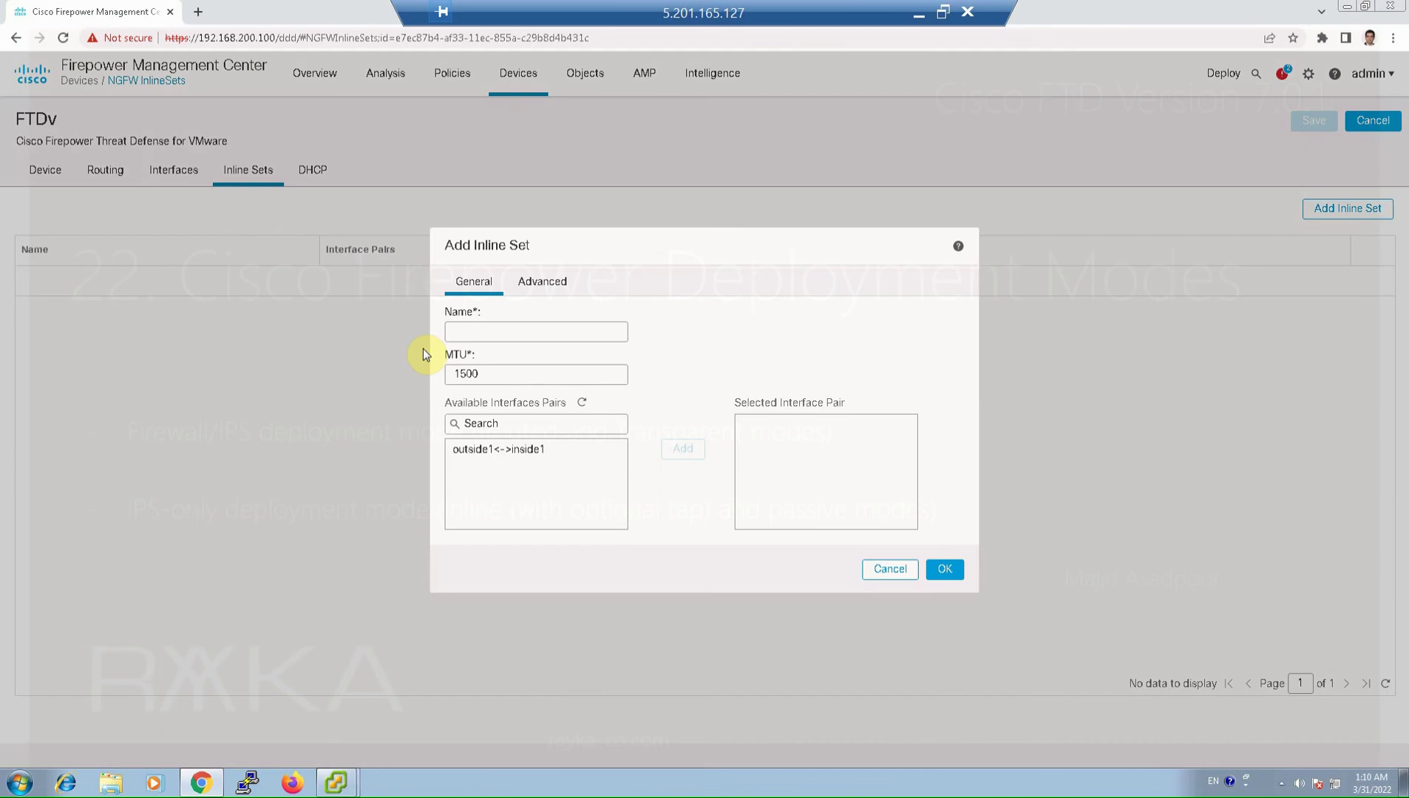
click(503, 459)
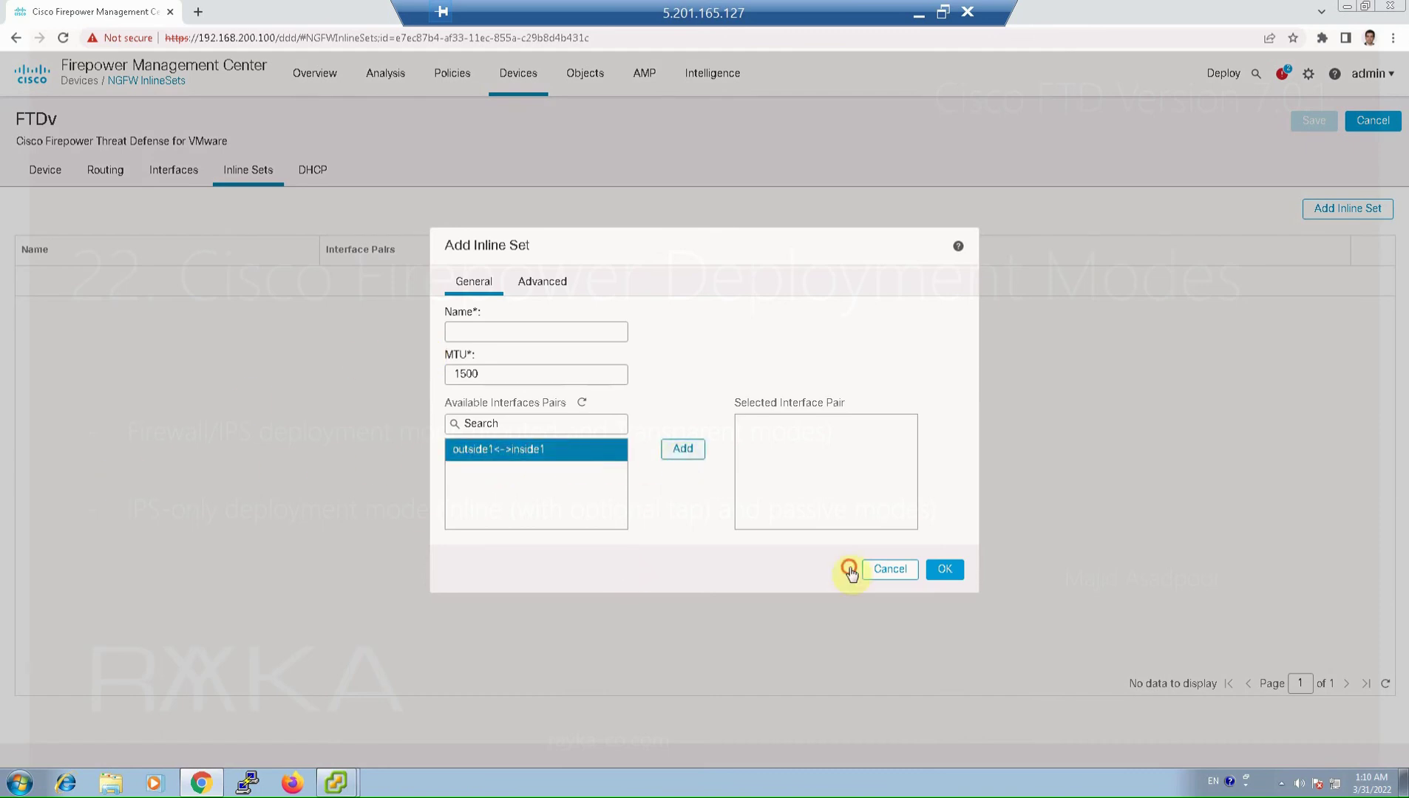
click(674, 457)
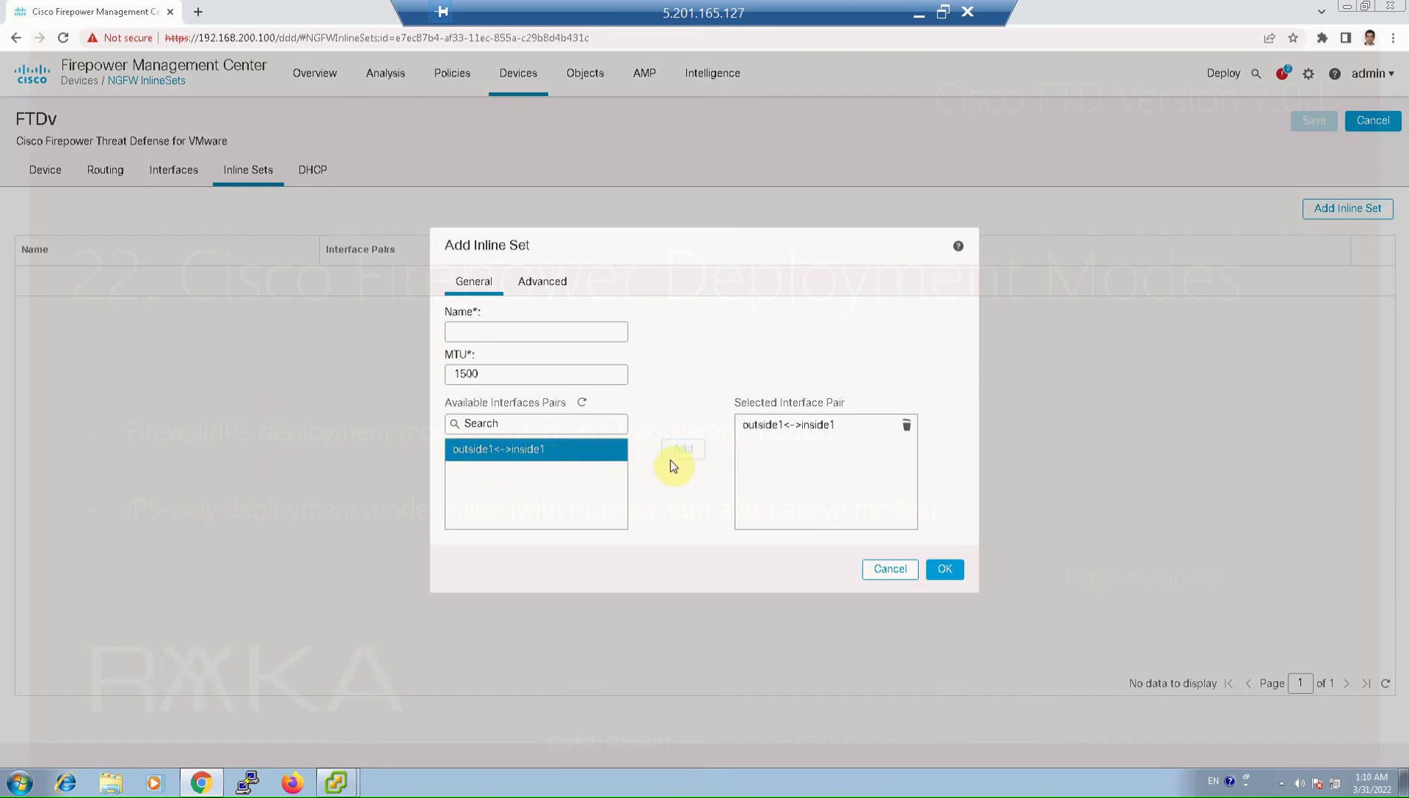
click(539, 330)
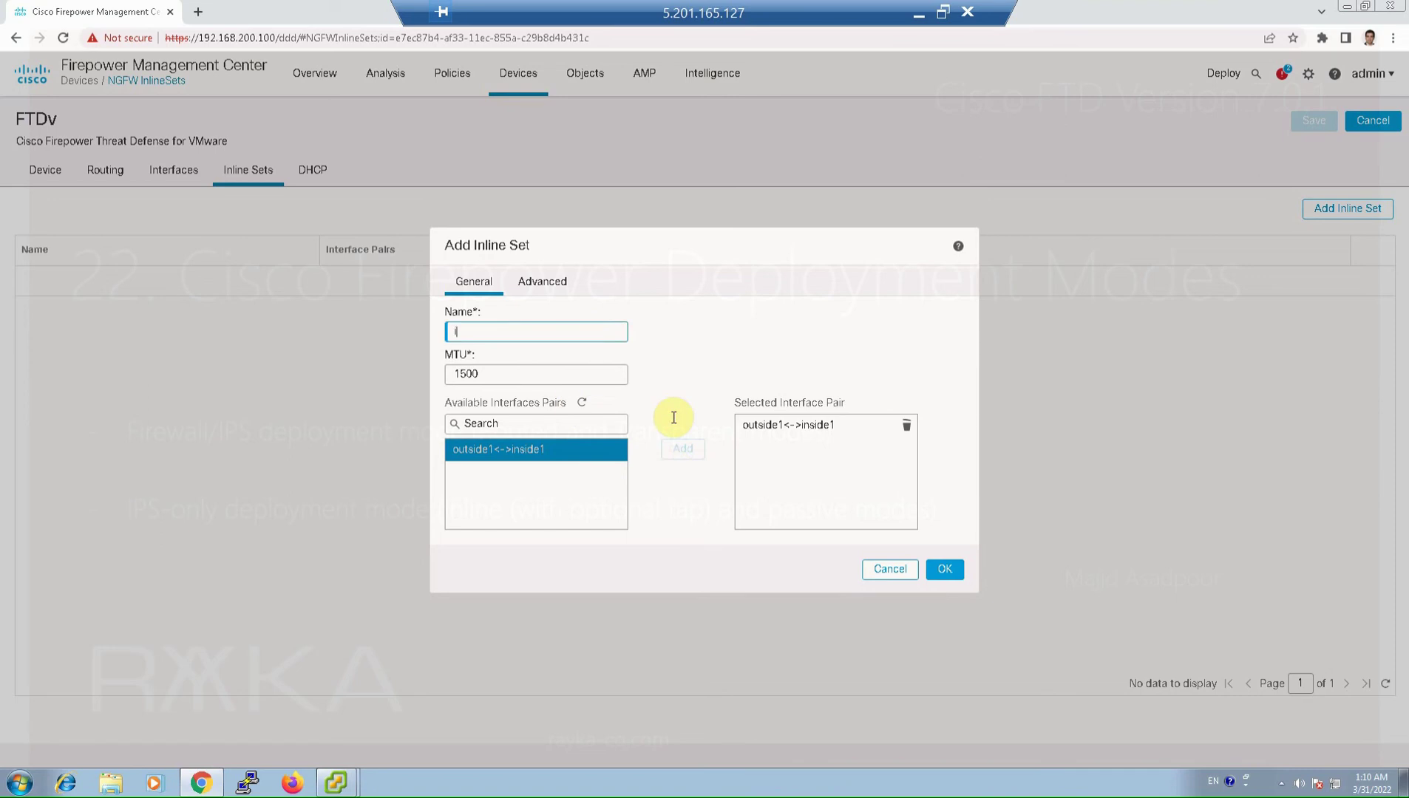
text(nline1)
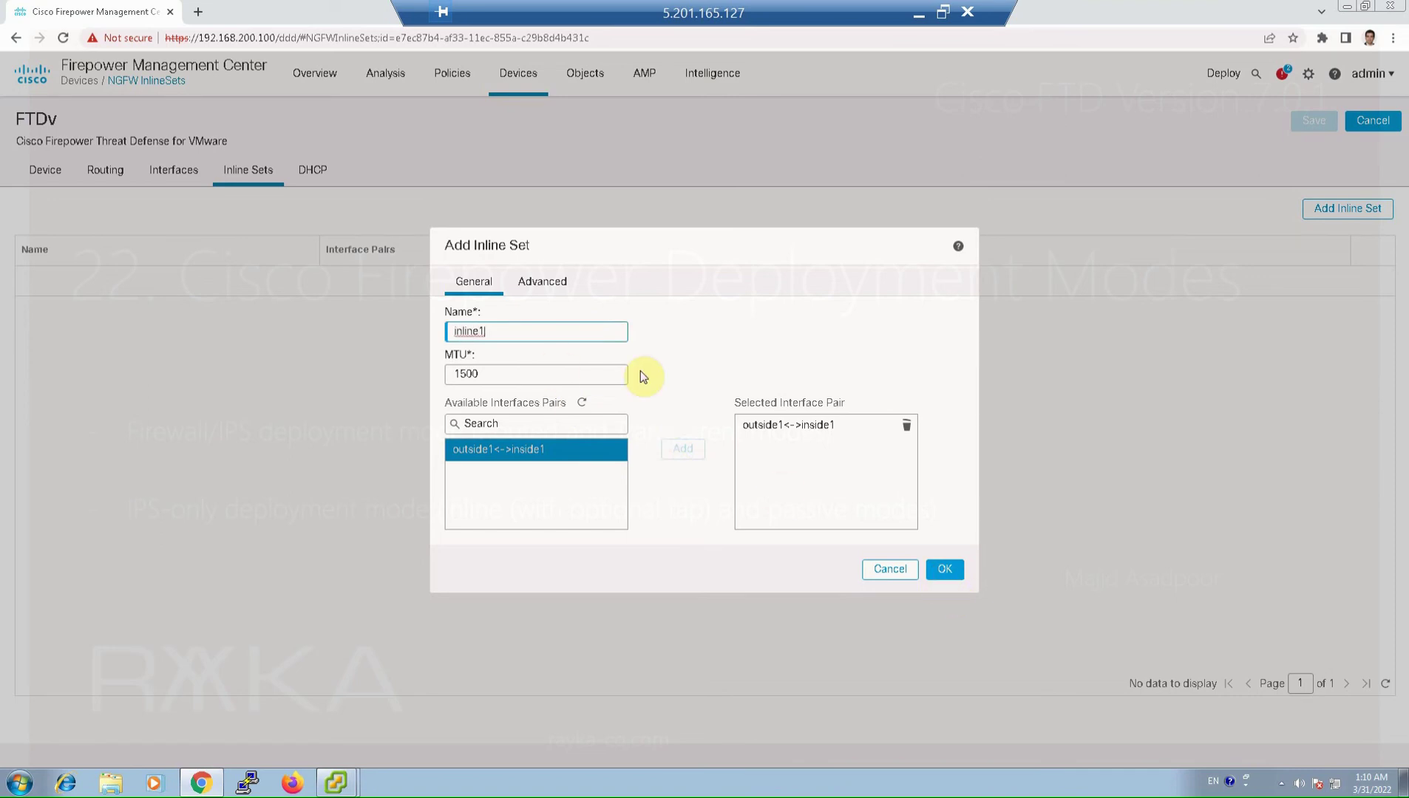
click(557, 283)
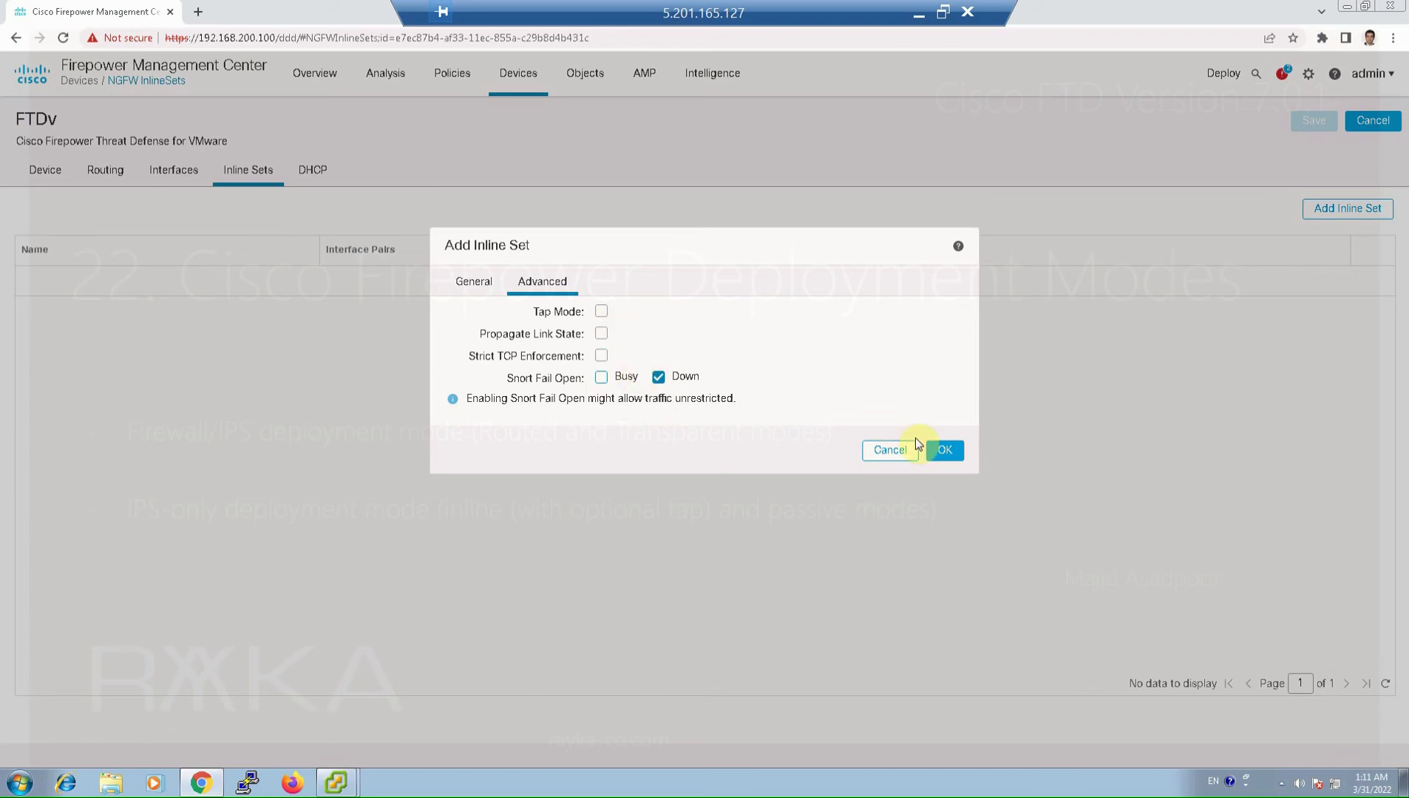
click(944, 450)
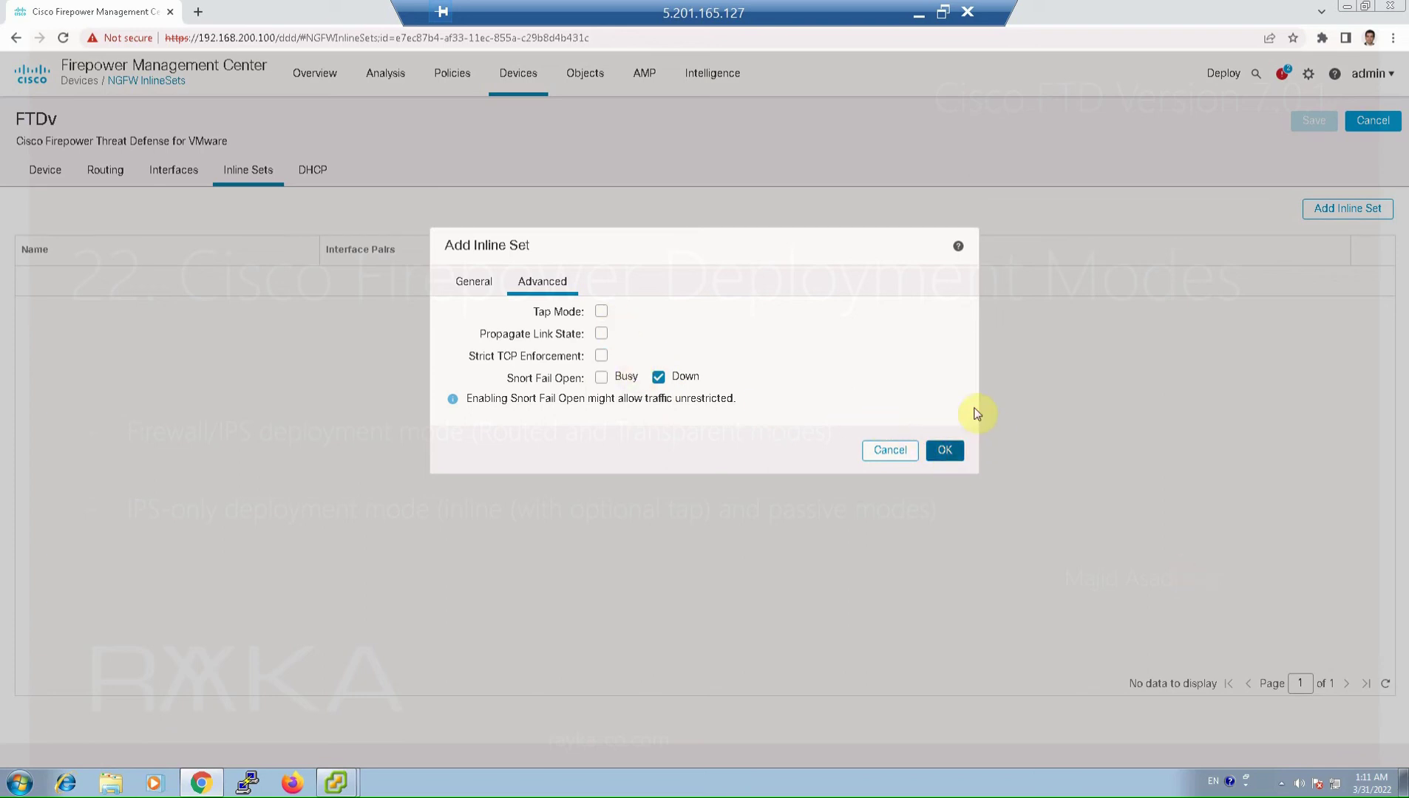
click(924, 464)
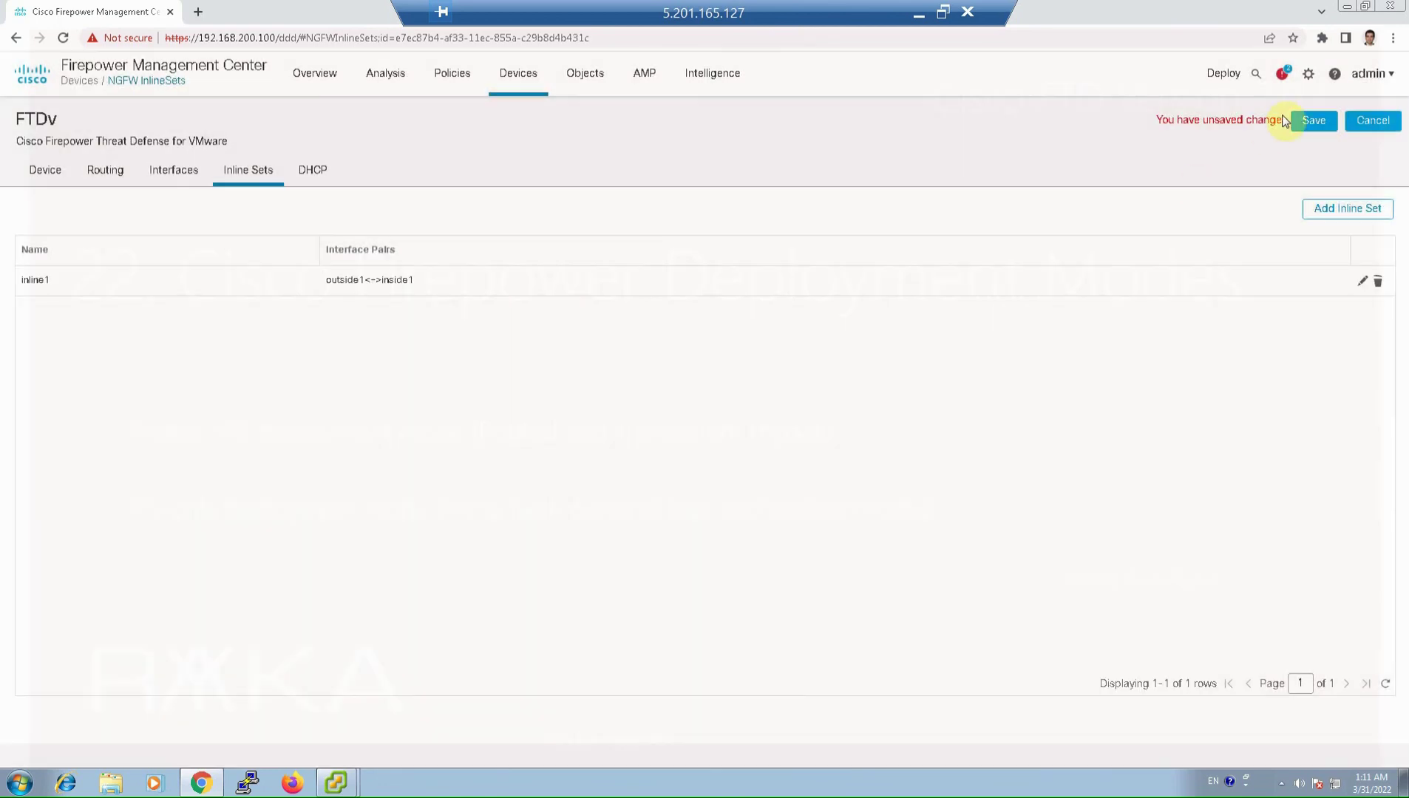
click(1307, 121)
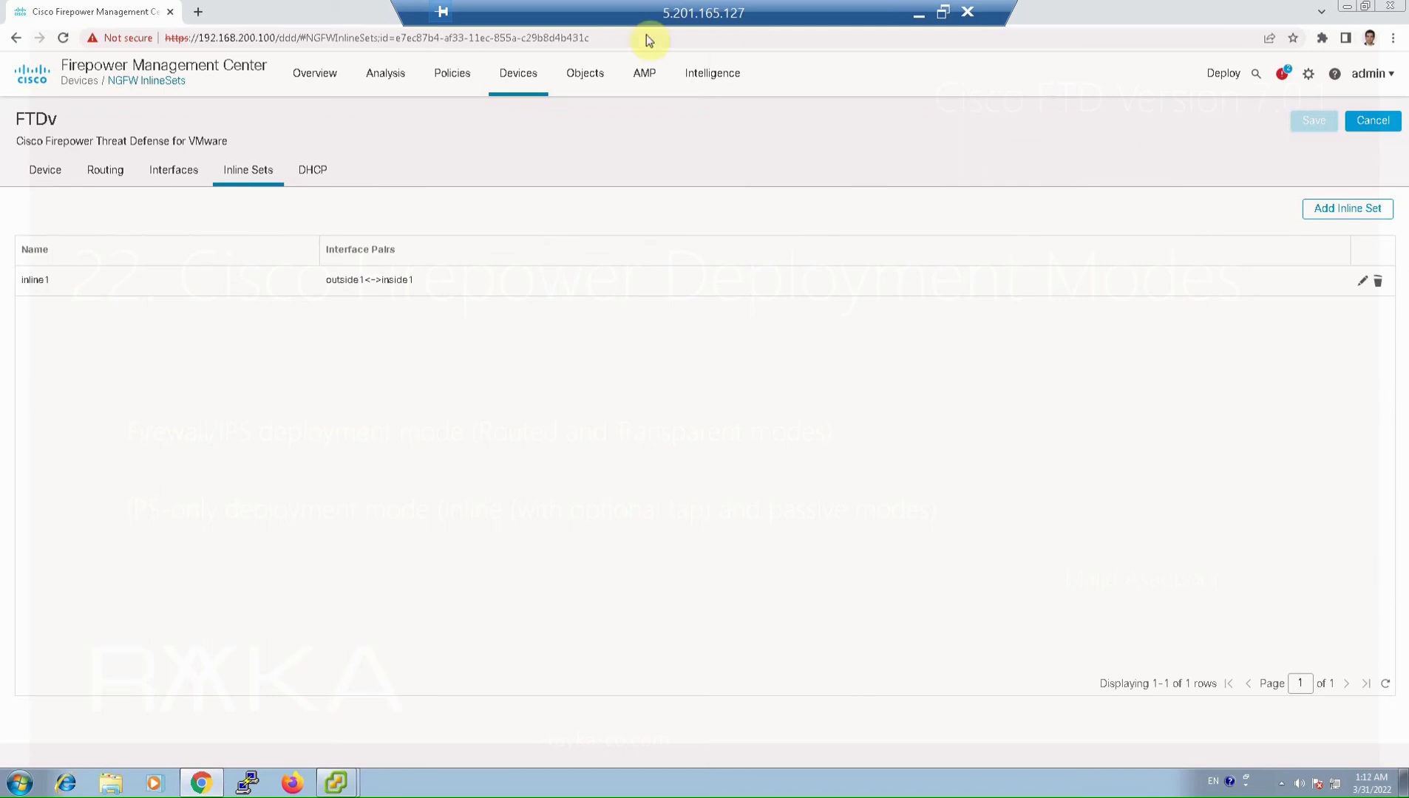
Open IPS Policy1's Snort 3 rules and filter them by 'icmp echo reply'
click(455, 80)
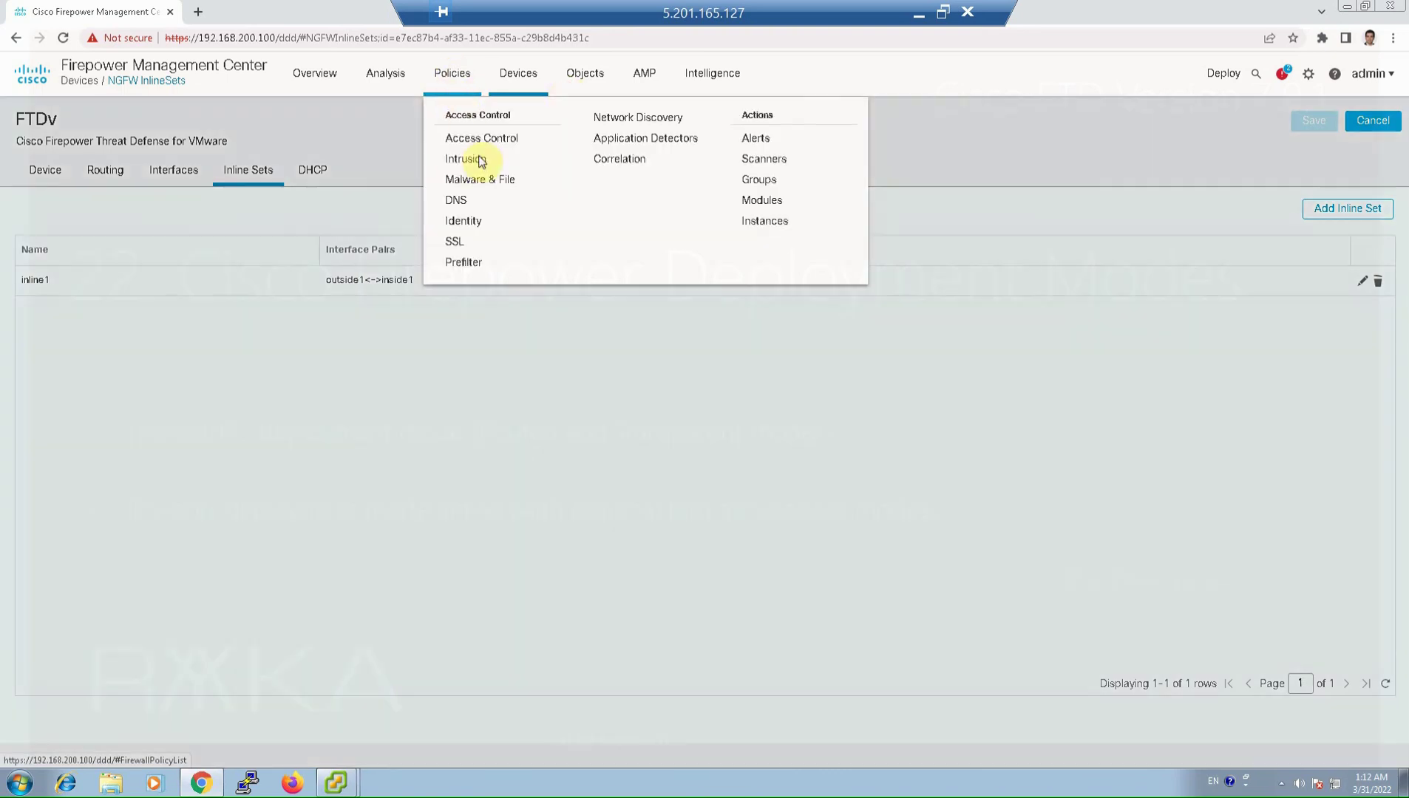
click(481, 162)
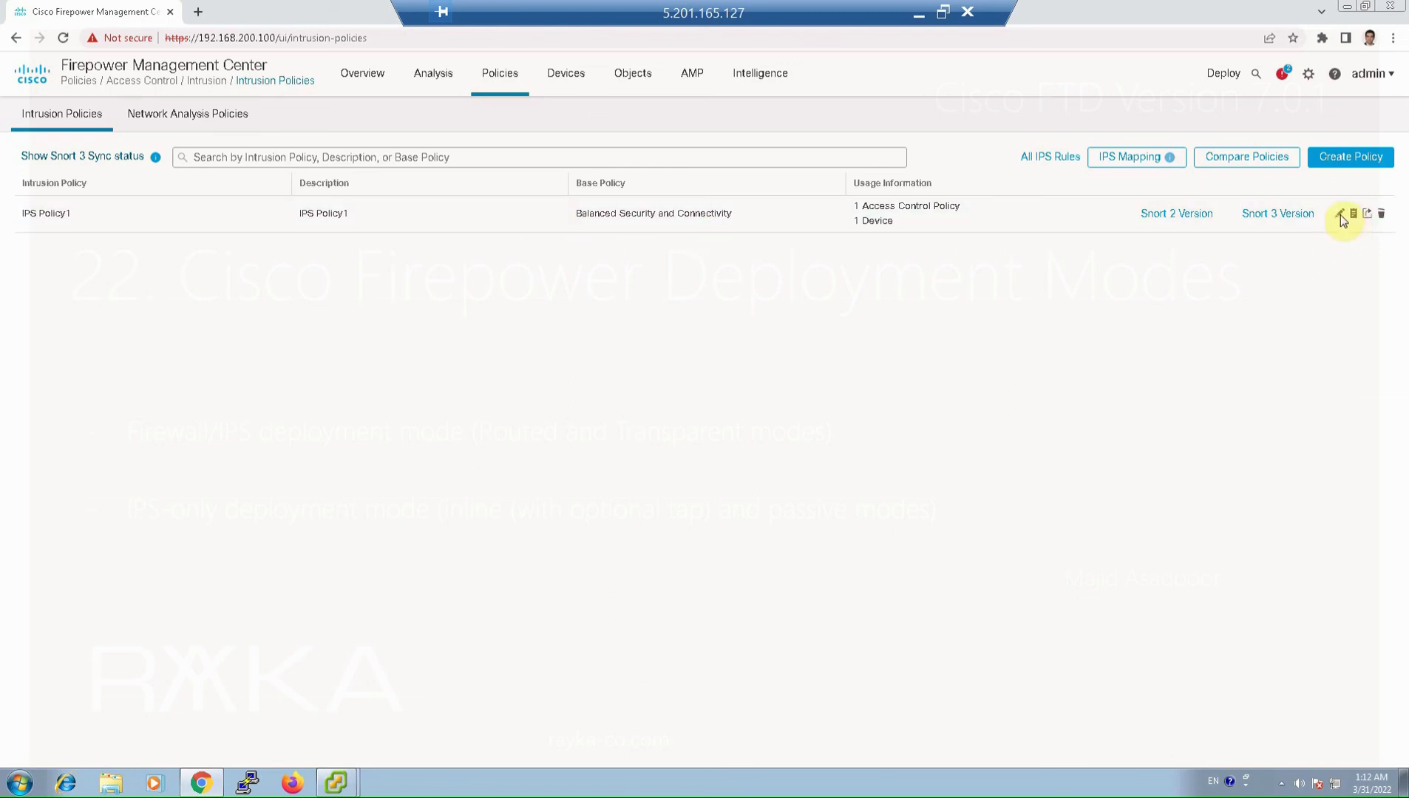
click(1267, 218)
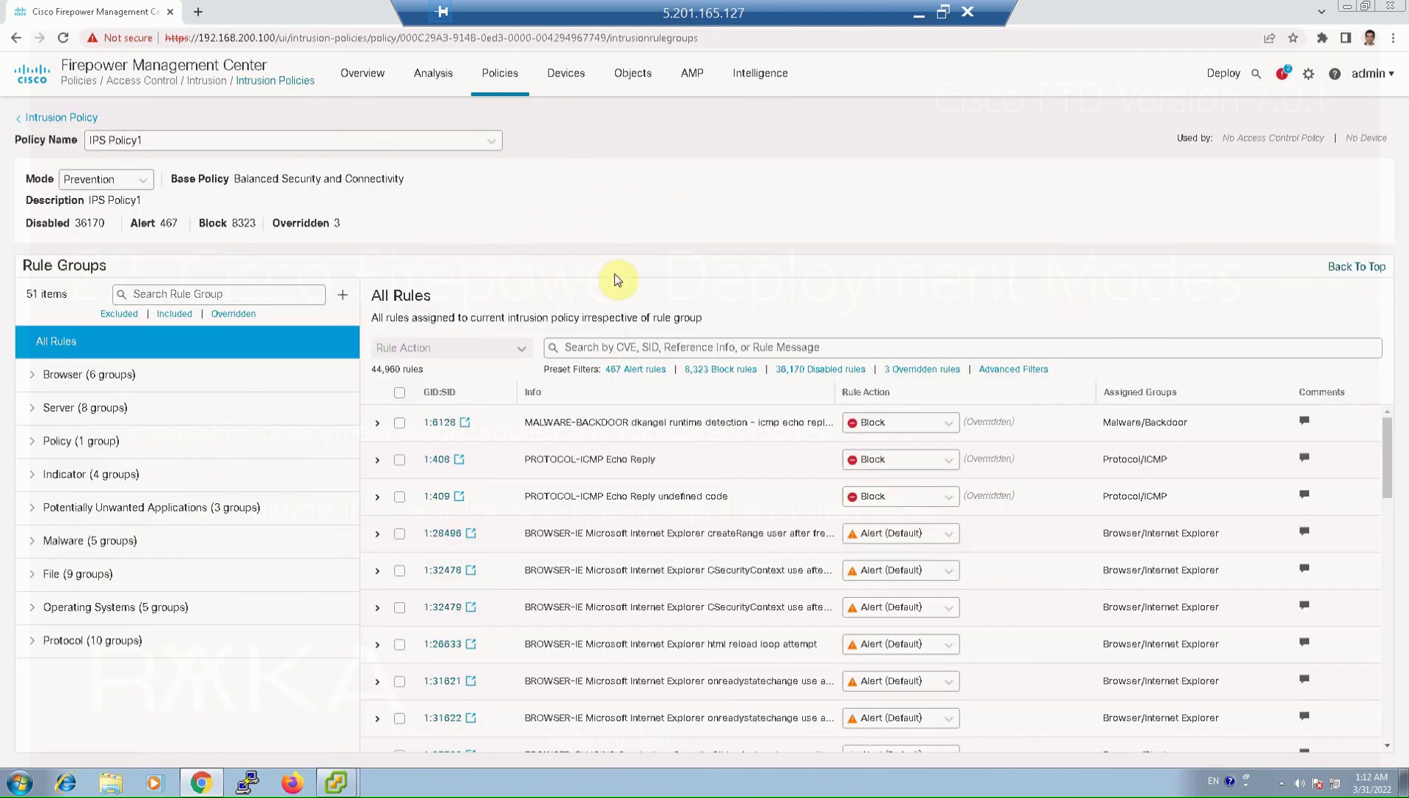
click(568, 347)
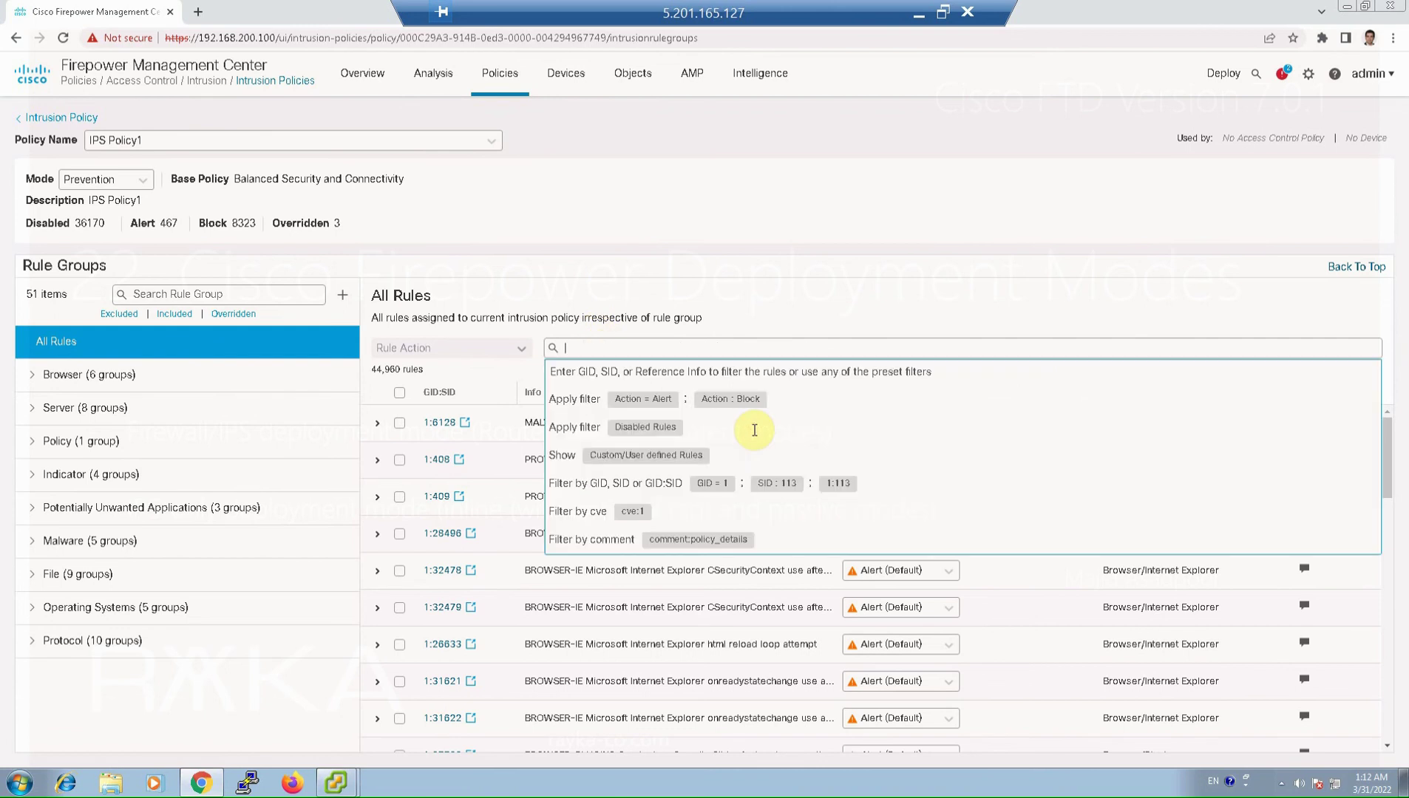
text(icmp echo reply)
key(Return)
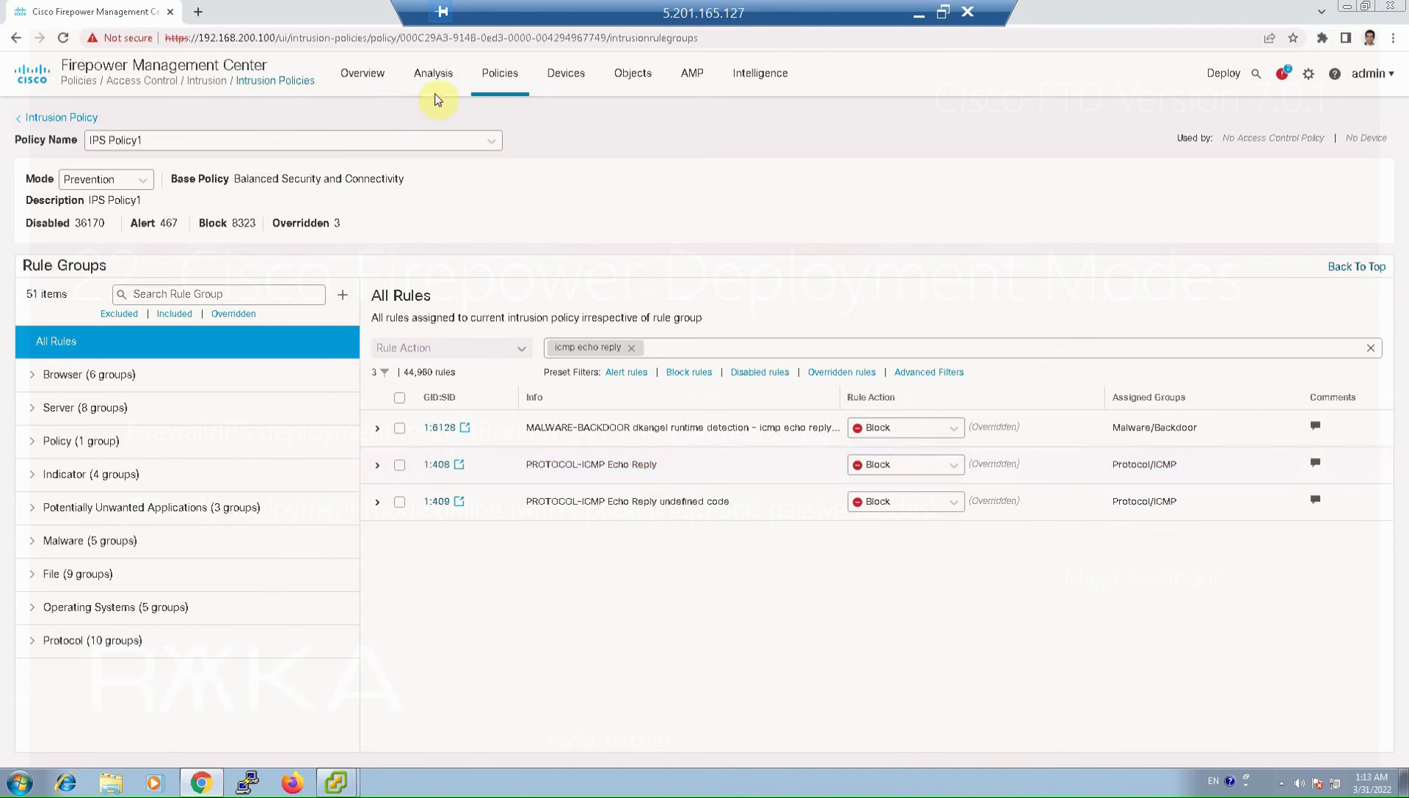
Open the default IPS access control policy for editing
mouse_move(619, 94)
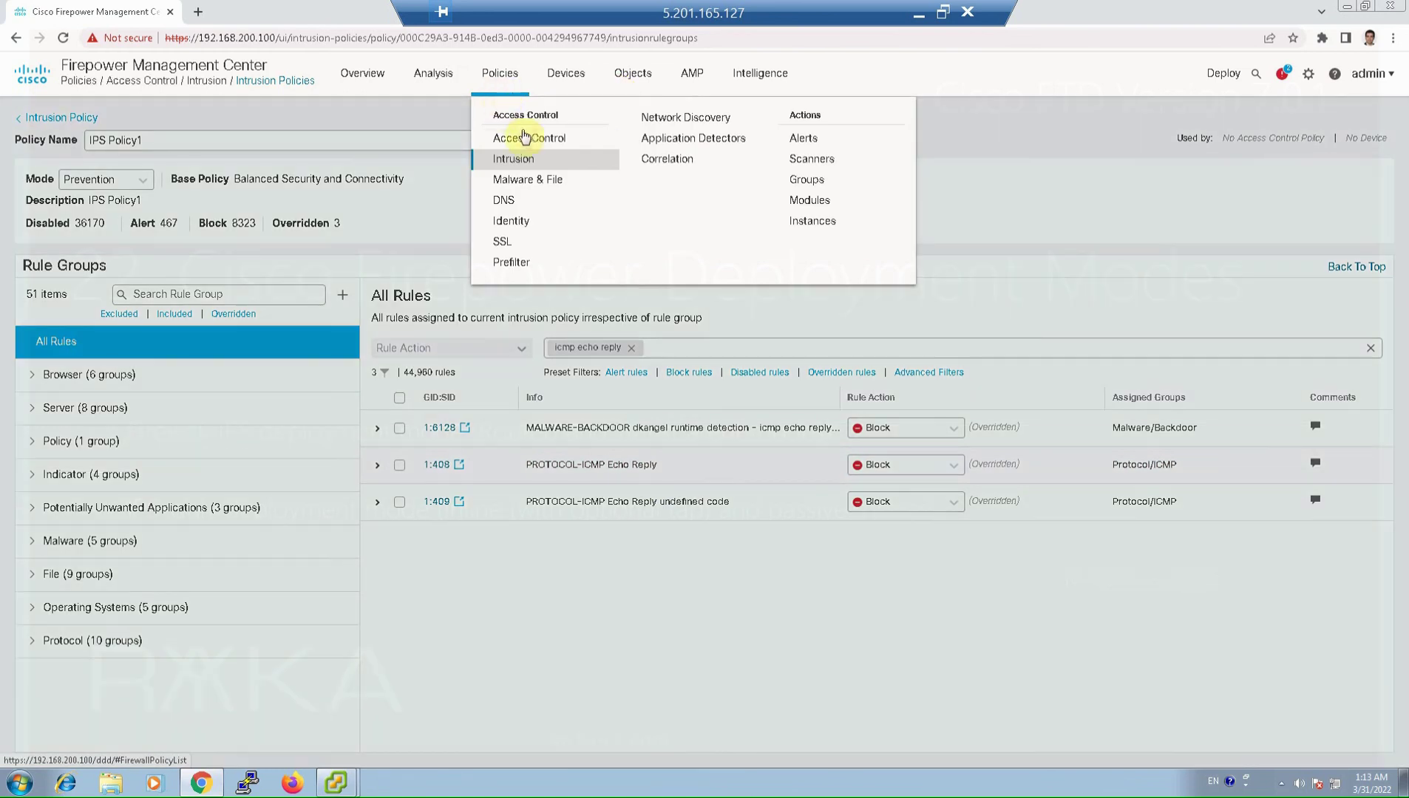
click(528, 140)
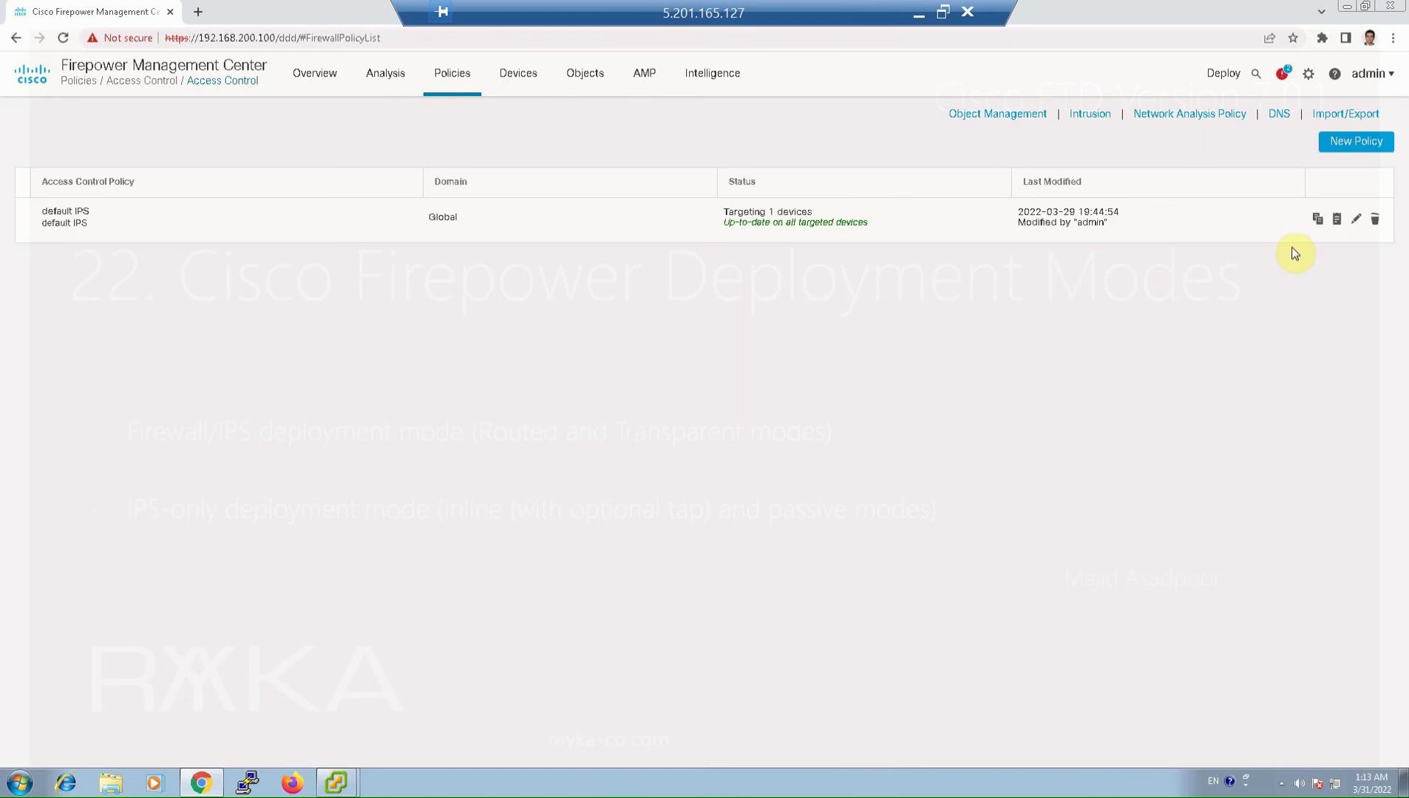
click(1356, 219)
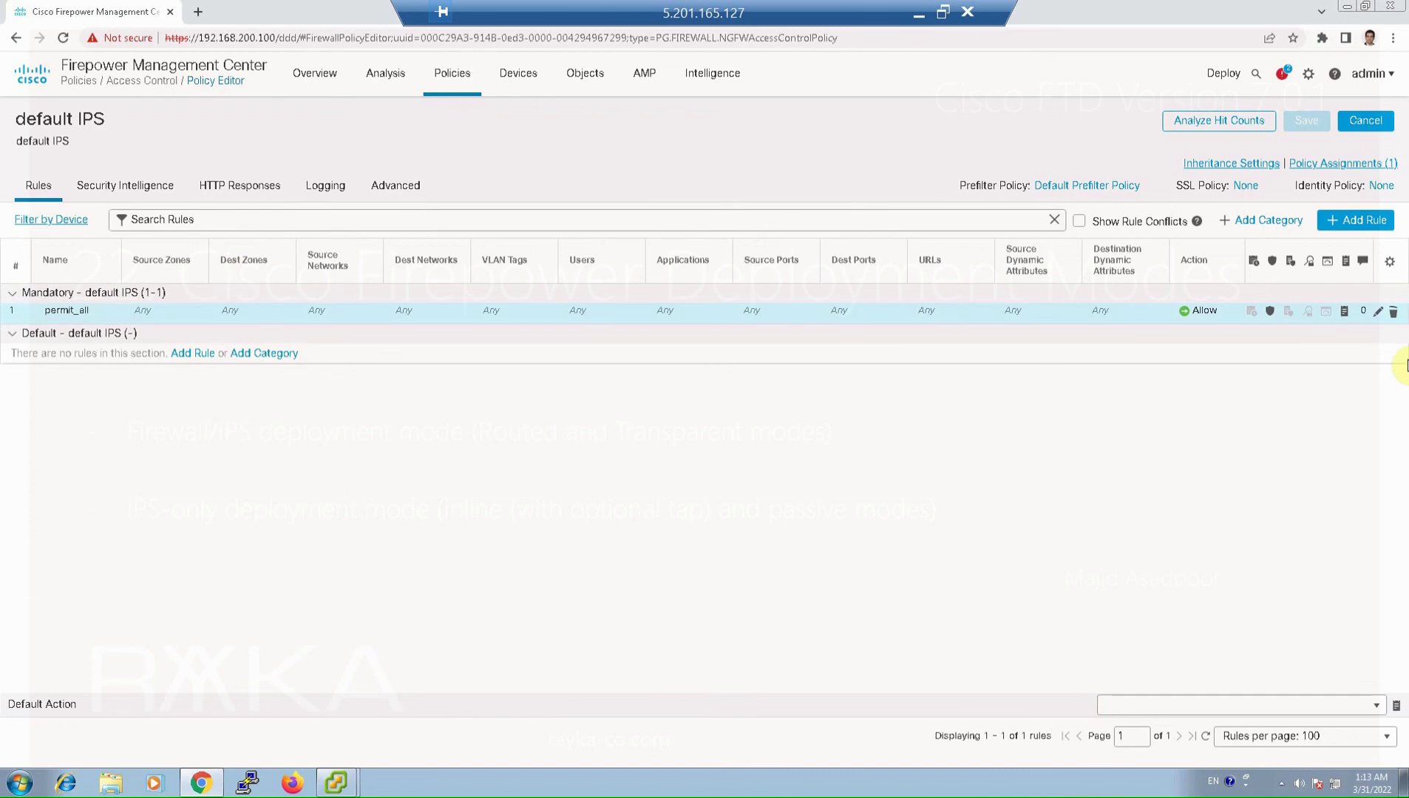
Check the permit_all rule's inspection settings using IPS Policy1, then discard the edit
click(1371, 318)
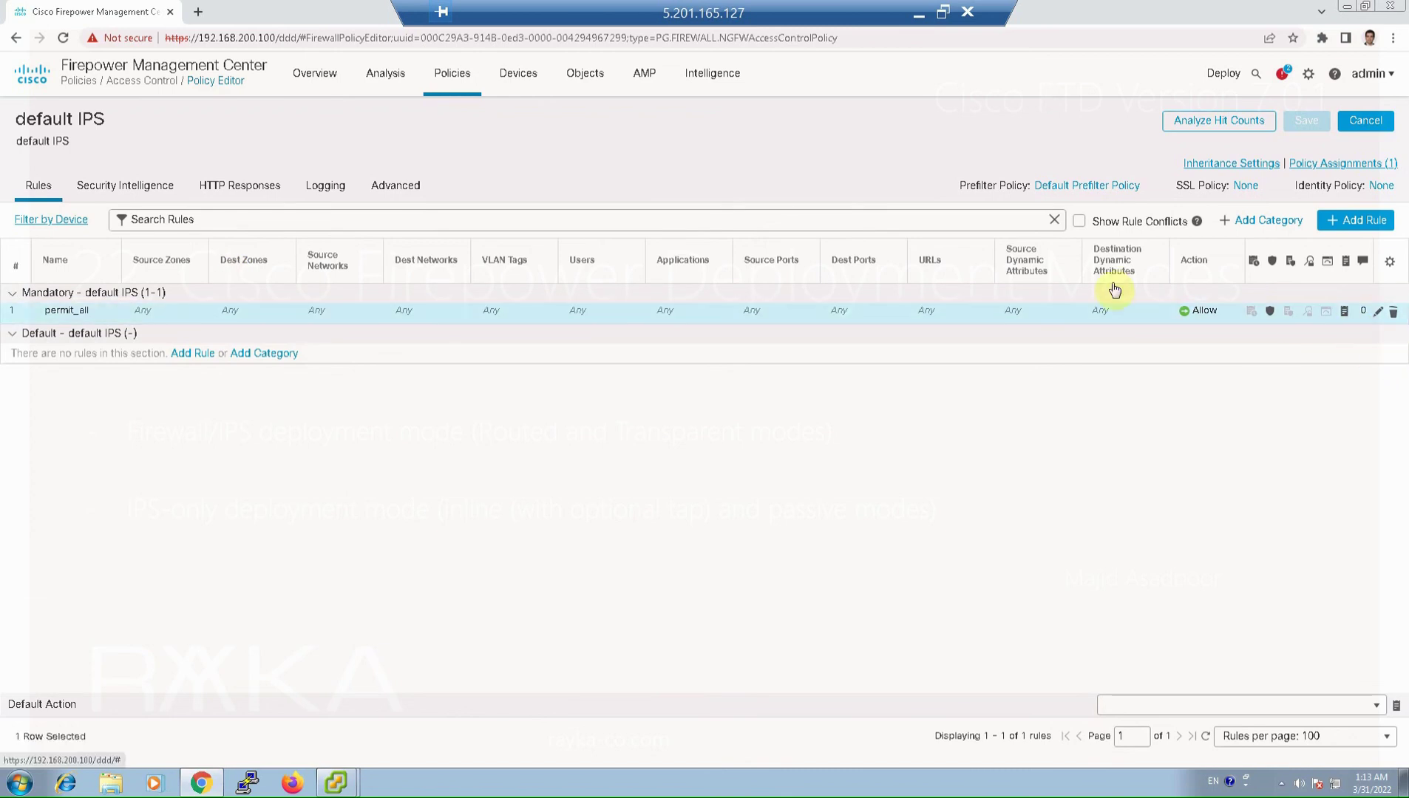
double_click(1027, 264)
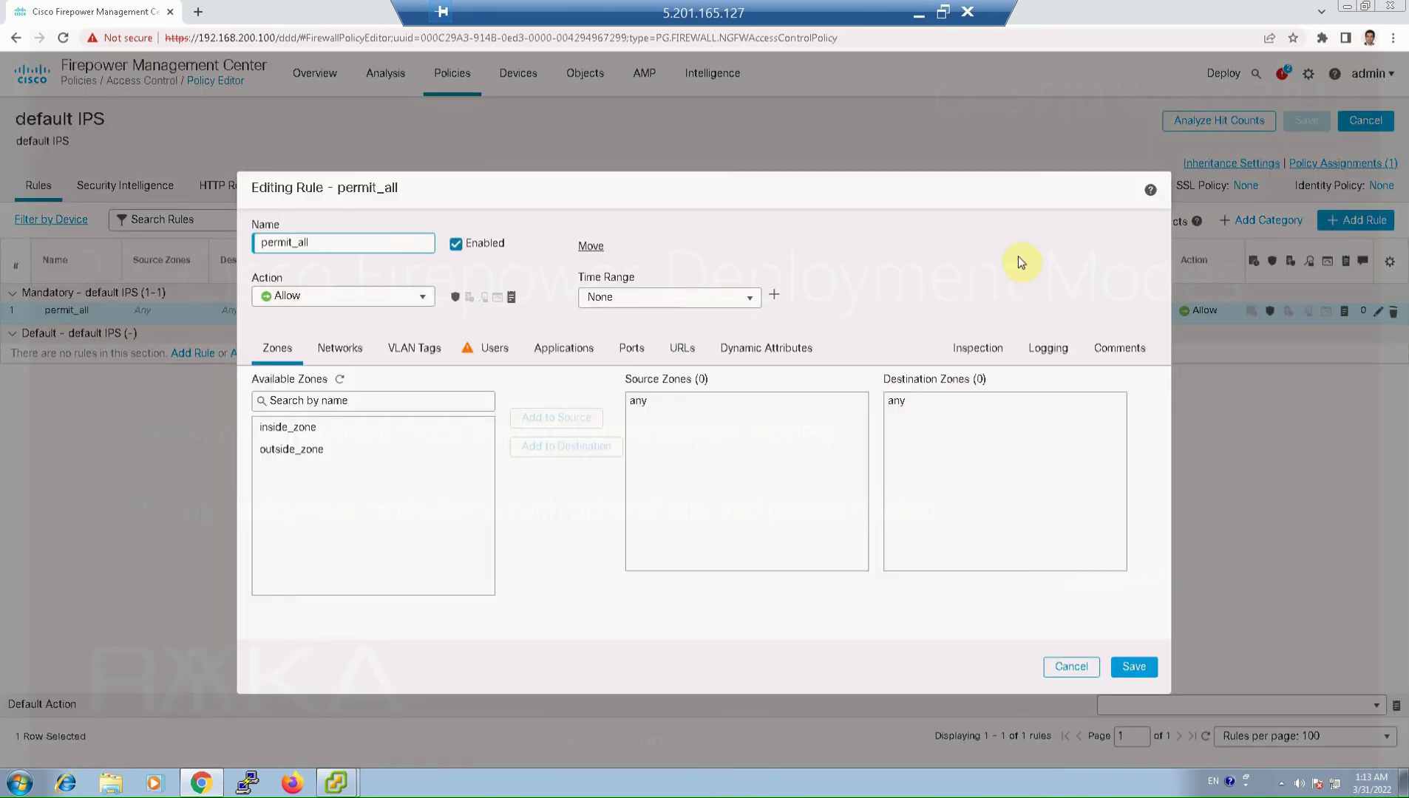
click(1251, 442)
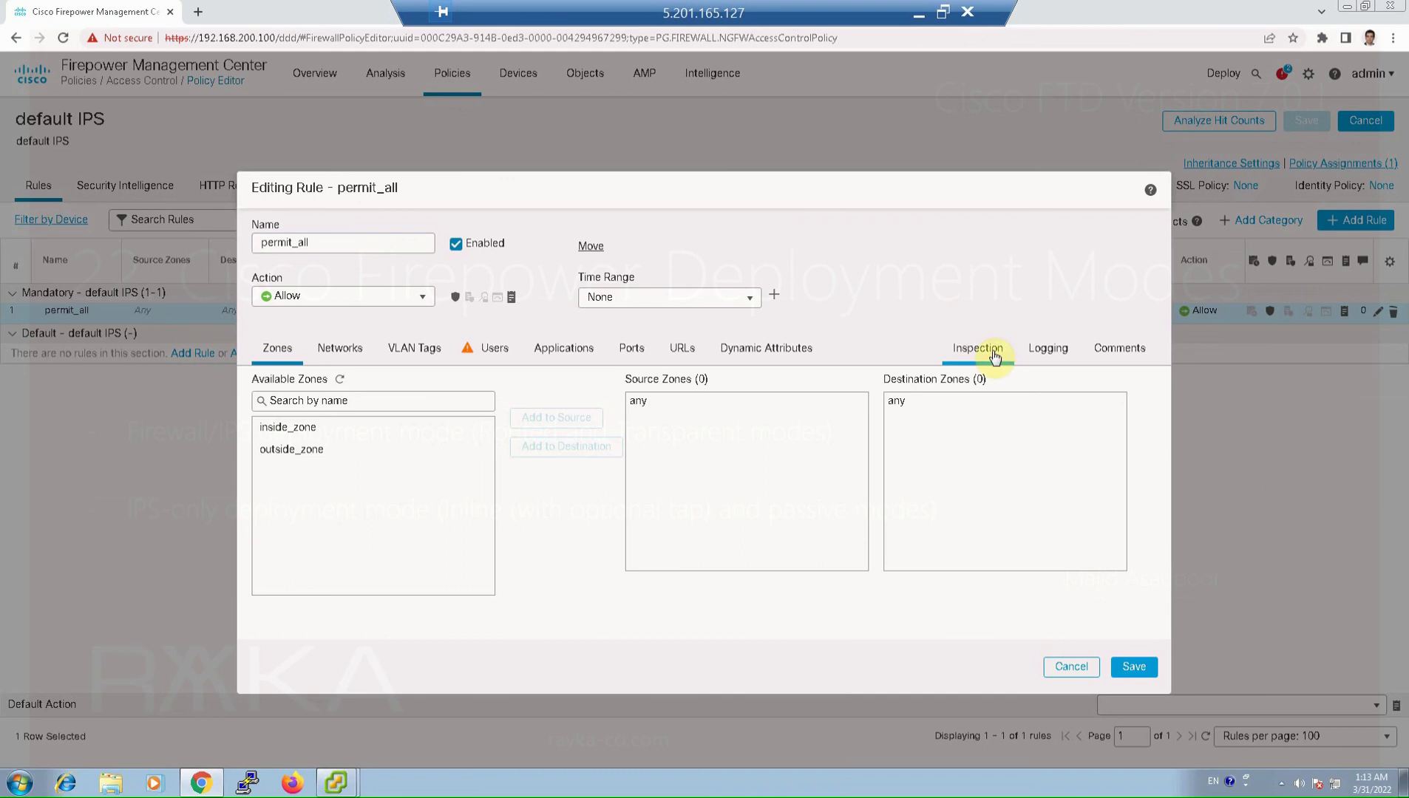
click(995, 356)
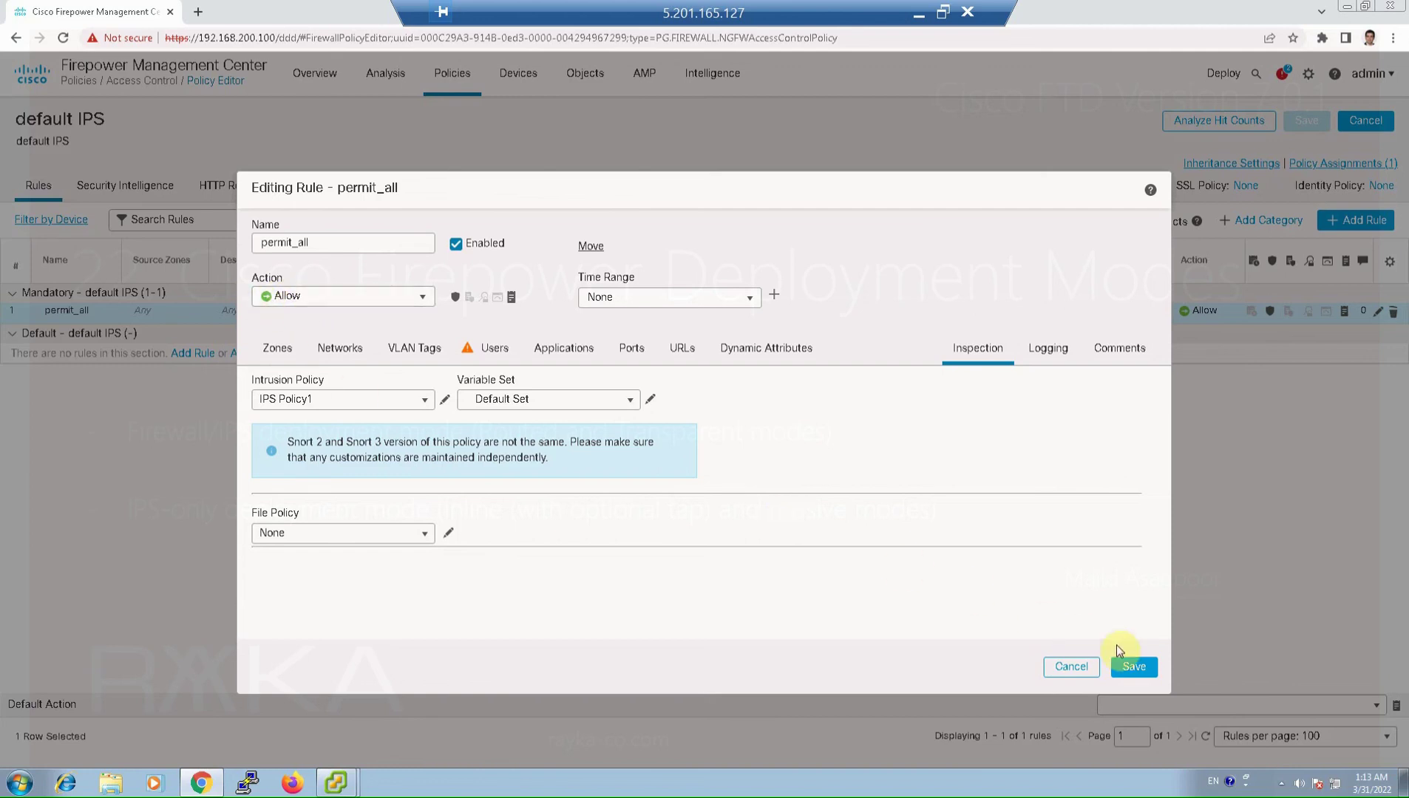
click(1071, 667)
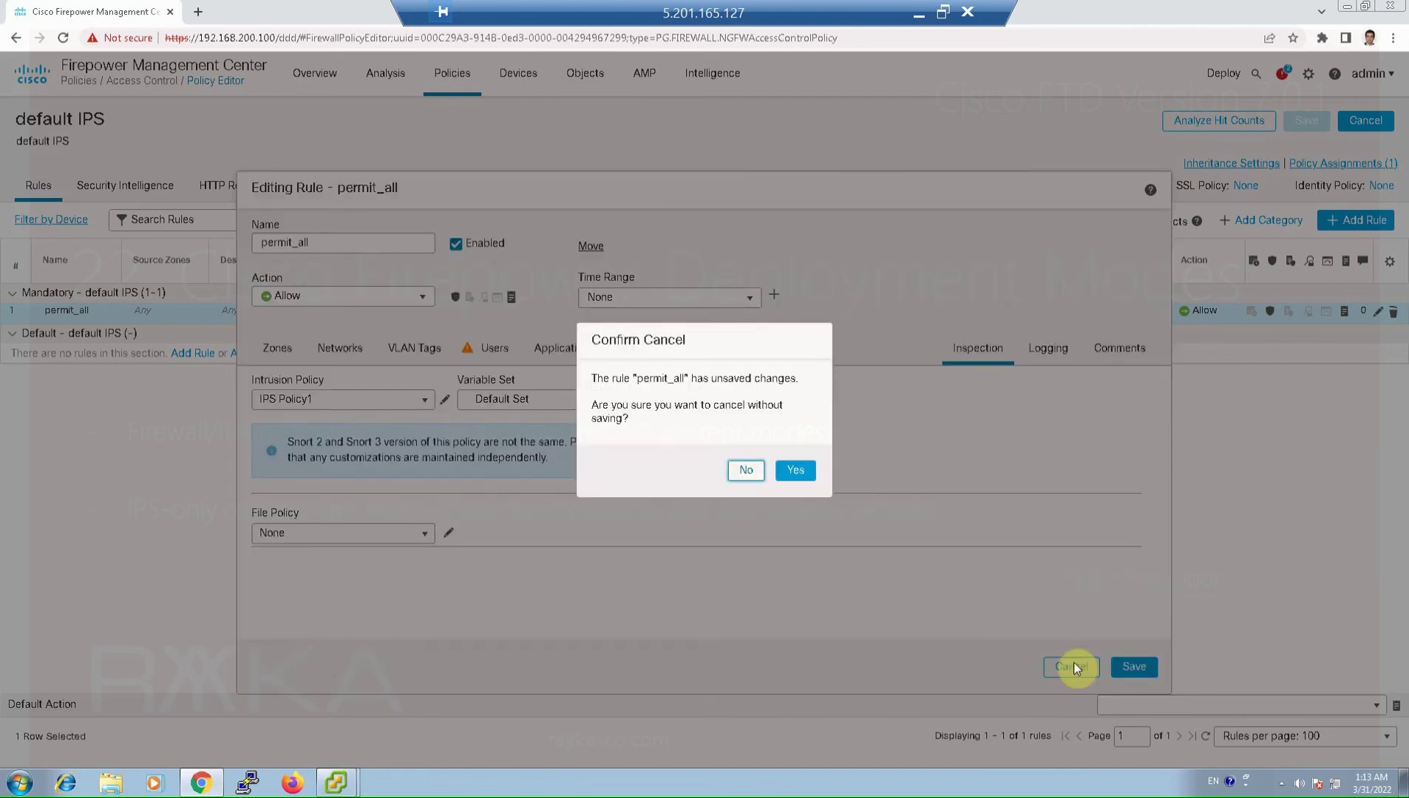
click(794, 471)
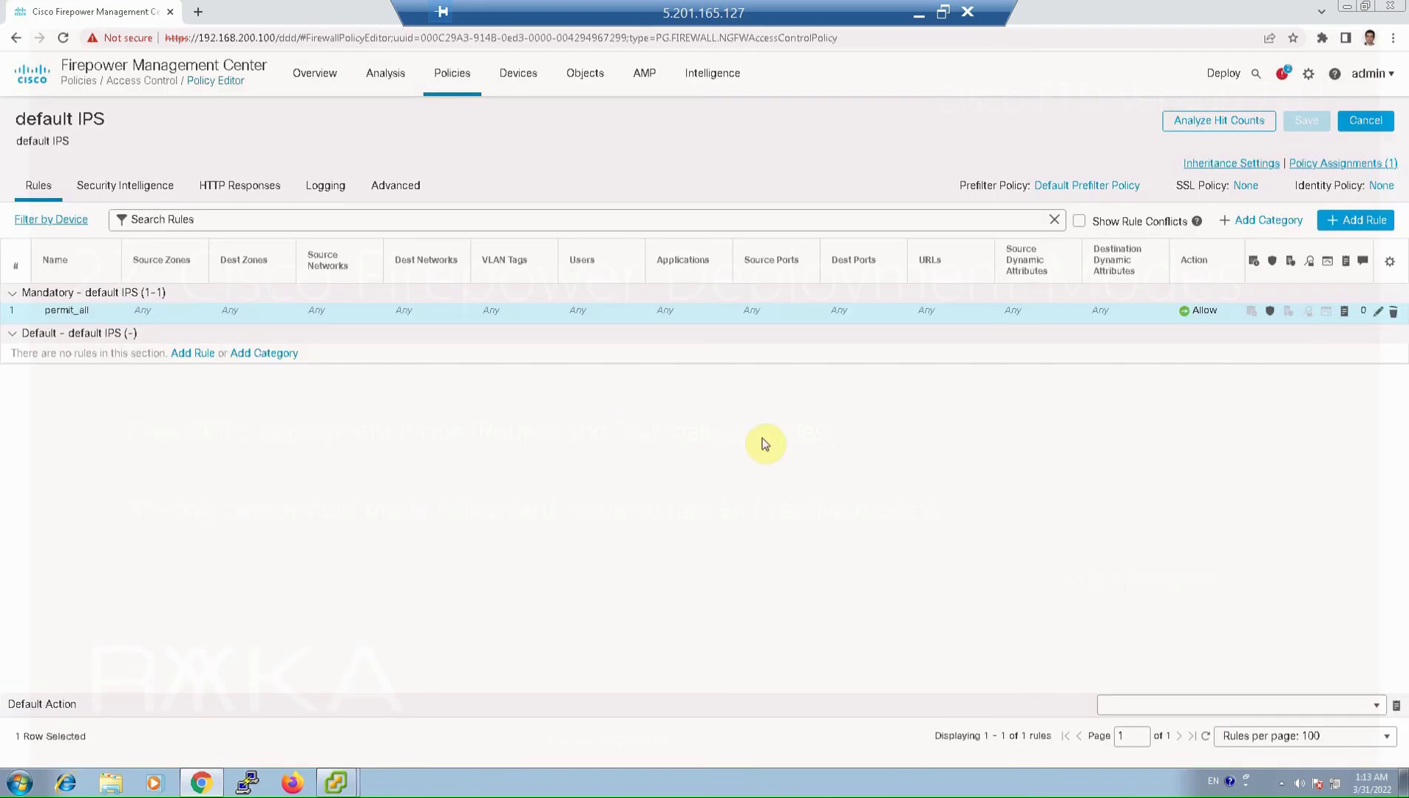
Deploy the pending changes to FTDv and confirm the deployment
click(1210, 78)
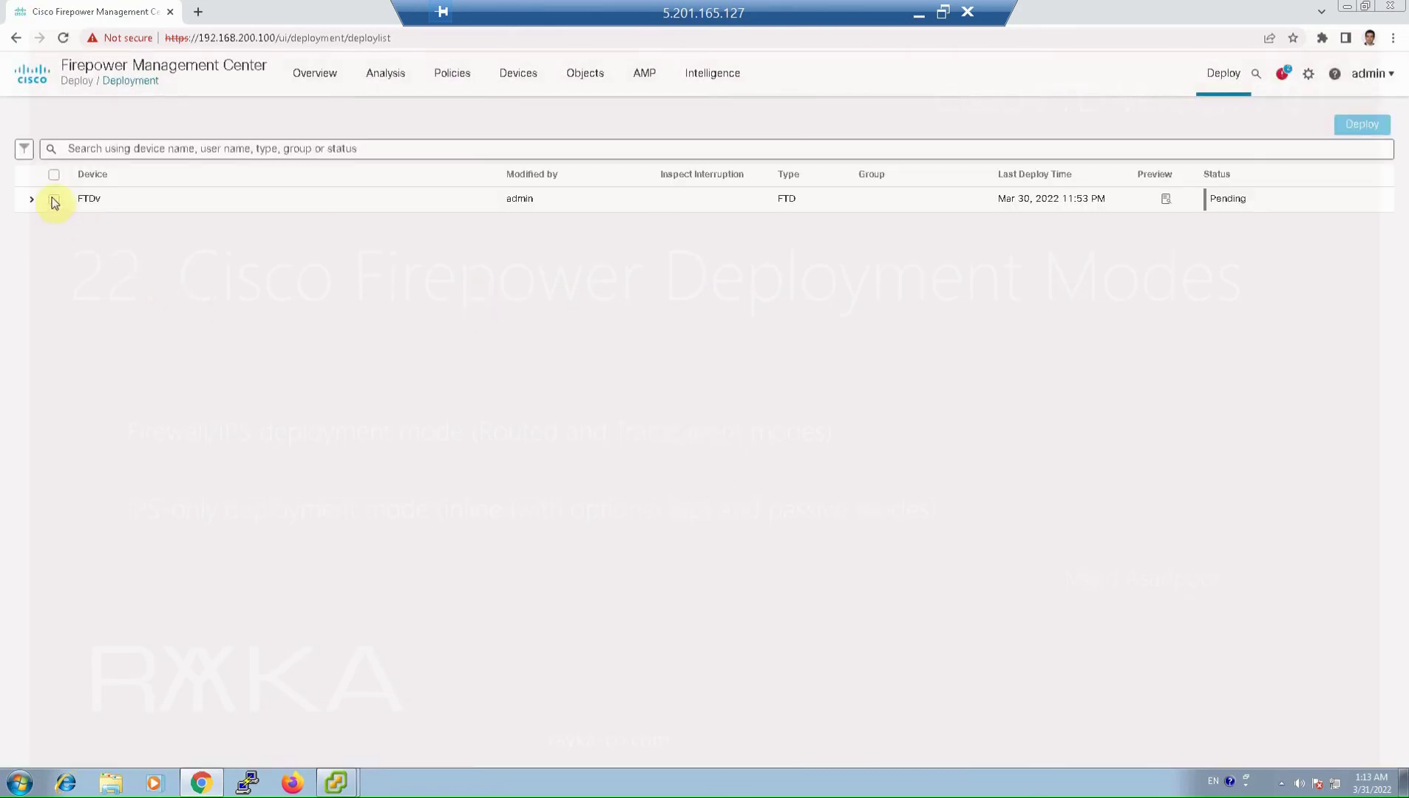
click(53, 202)
click(1360, 128)
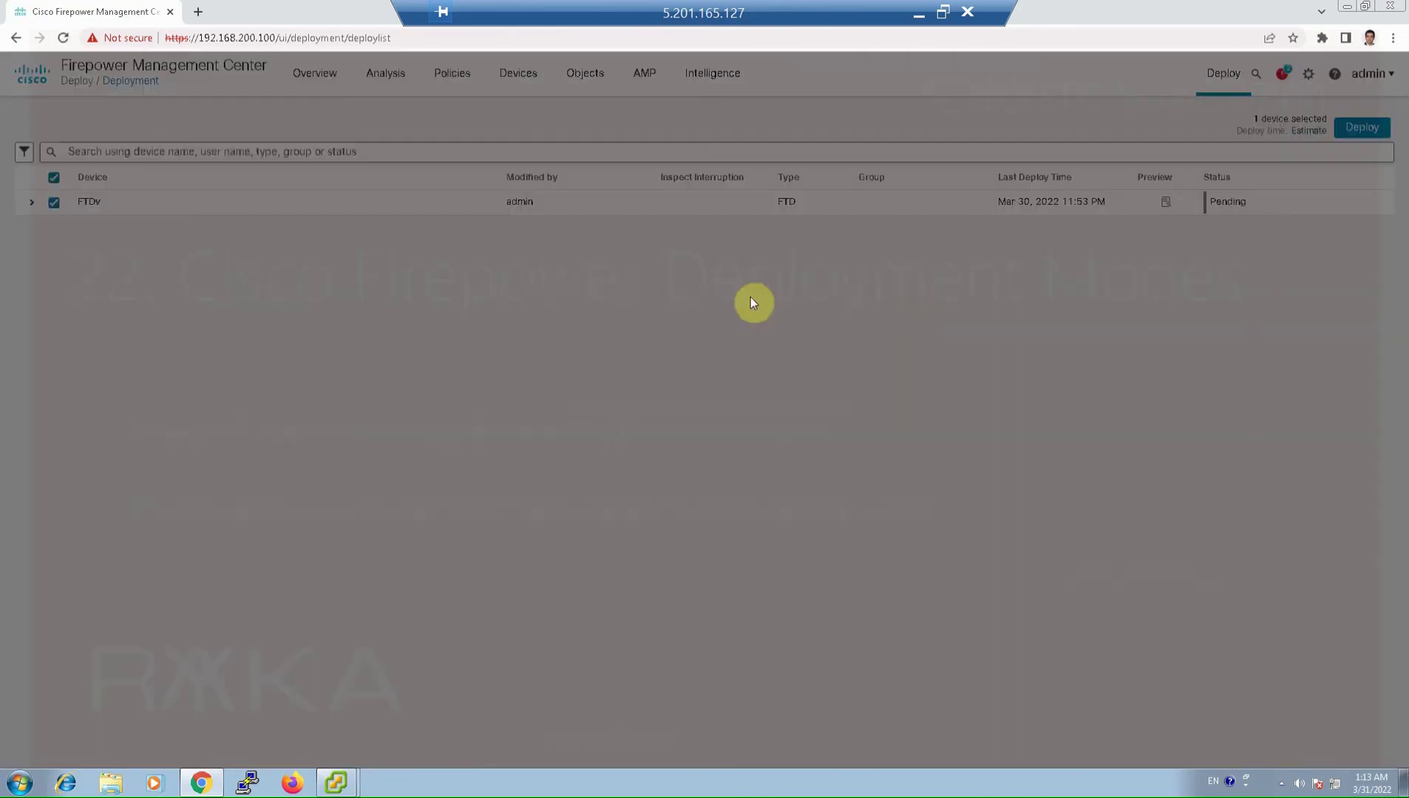
click(866, 508)
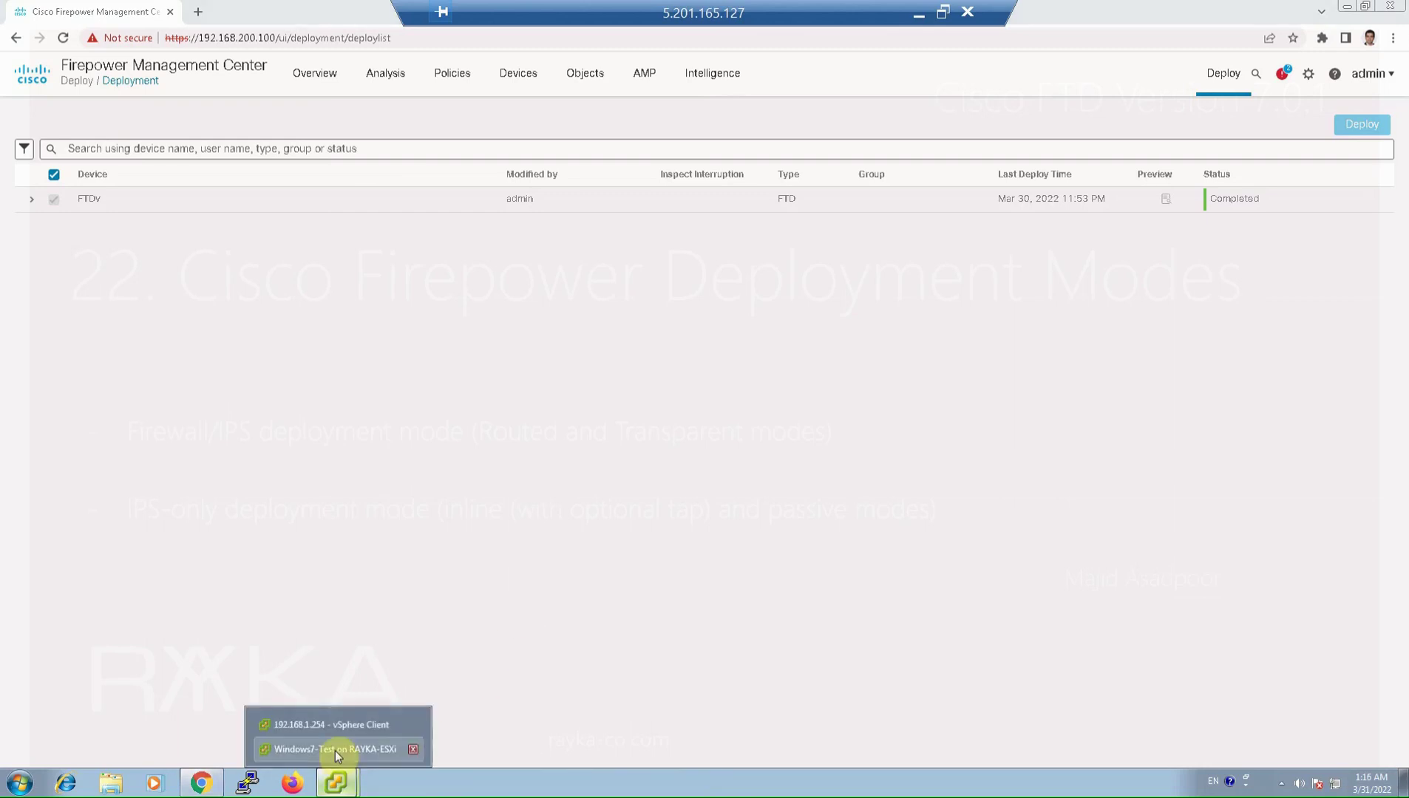
Run ping 8.8.8.8 from the Windows 7 test VM's command prompt, then return to Firepower
click(335, 751)
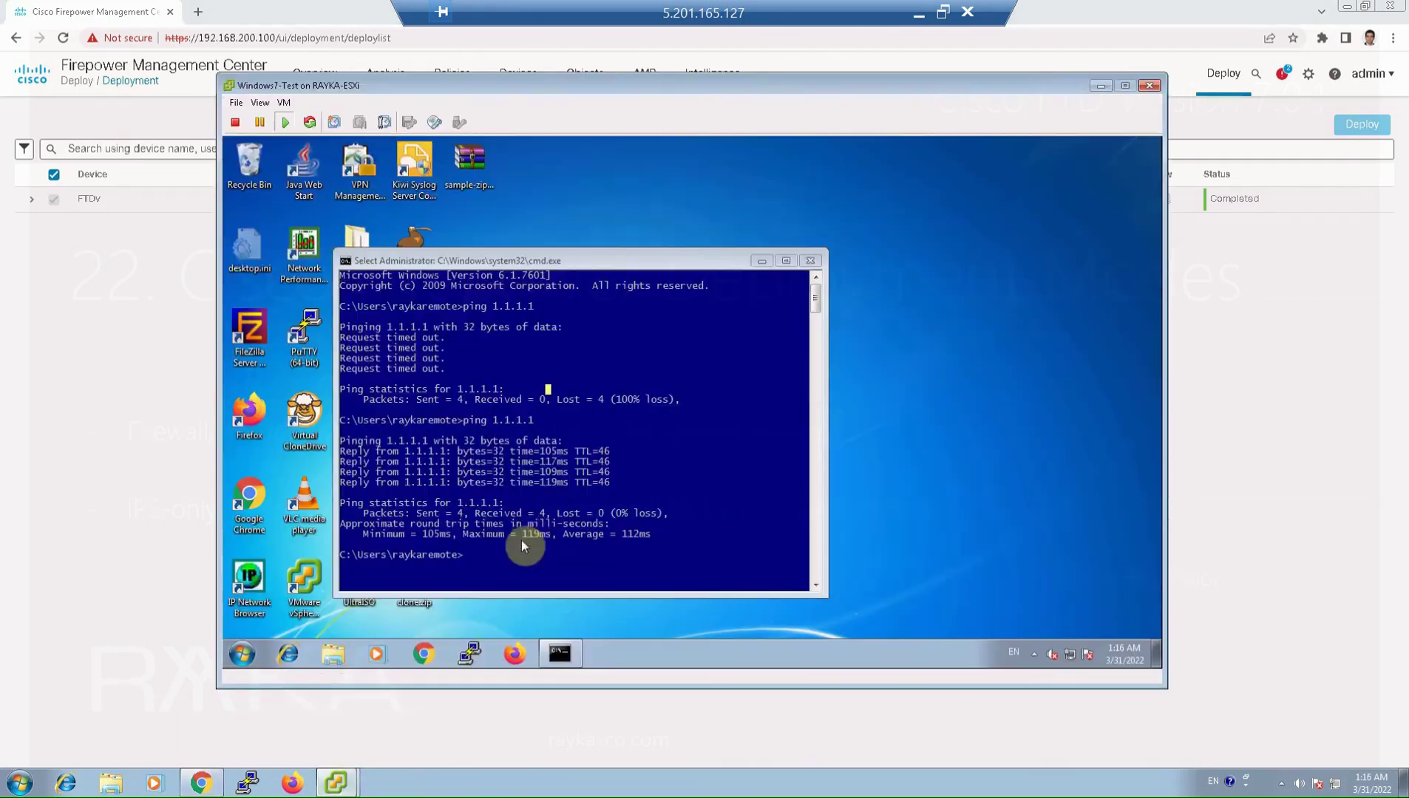
click(526, 484)
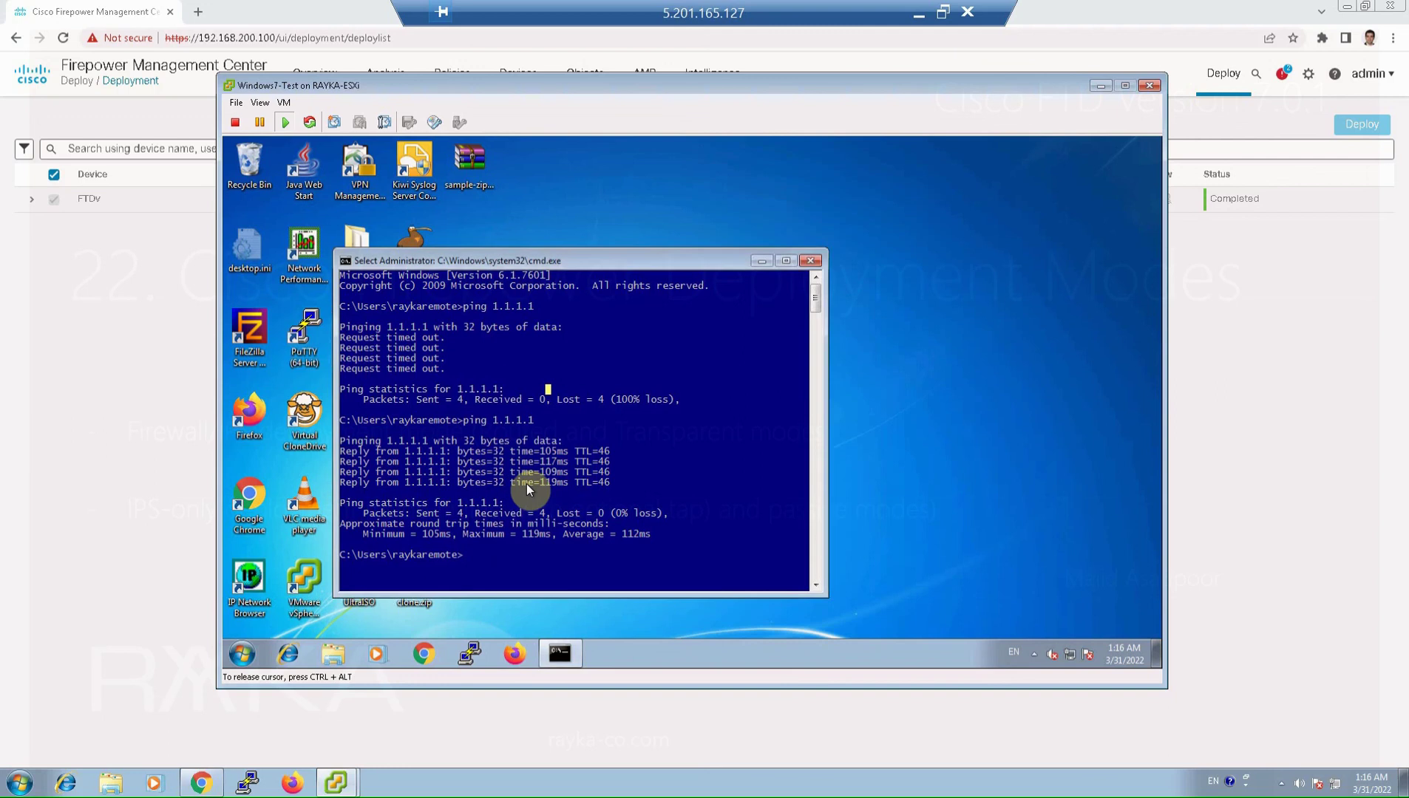
text(innnn)
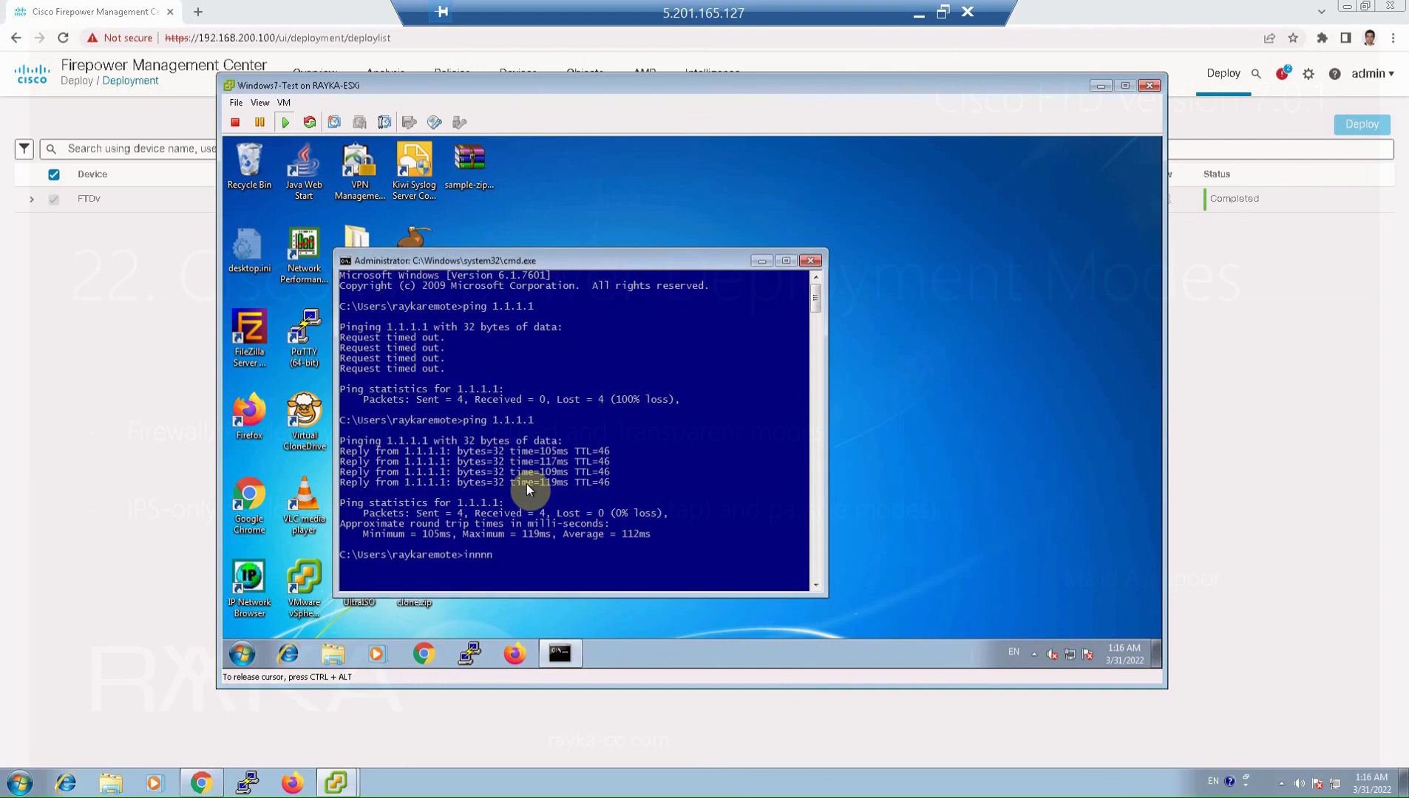
text(ping 8.8.8.8)
key(Return)
text(ping 8.8.8.8)
key(Return)
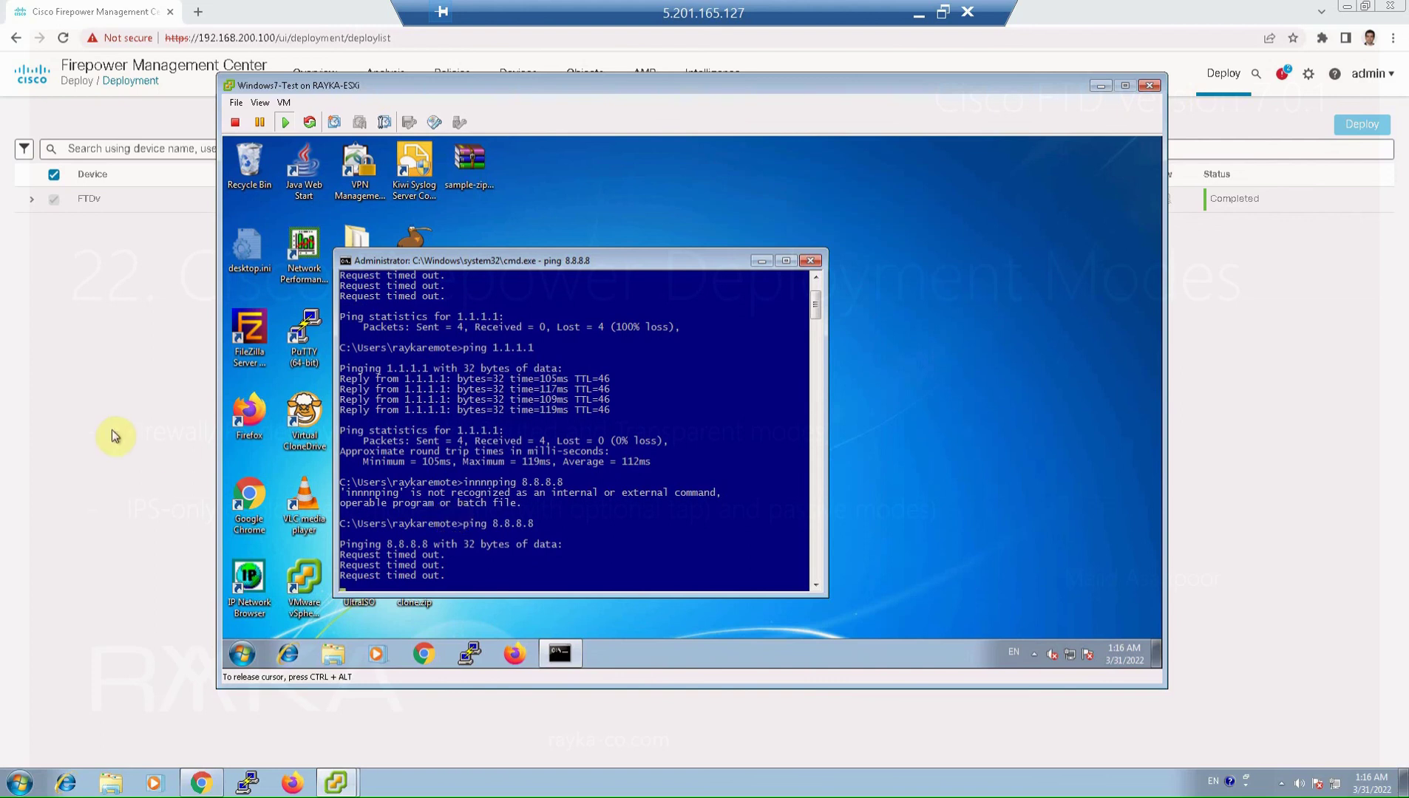
click(138, 541)
Review the intrusion events showing the 8.8.8.8 ICMP echo reply as Dropped, then go to Device Management
click(385, 73)
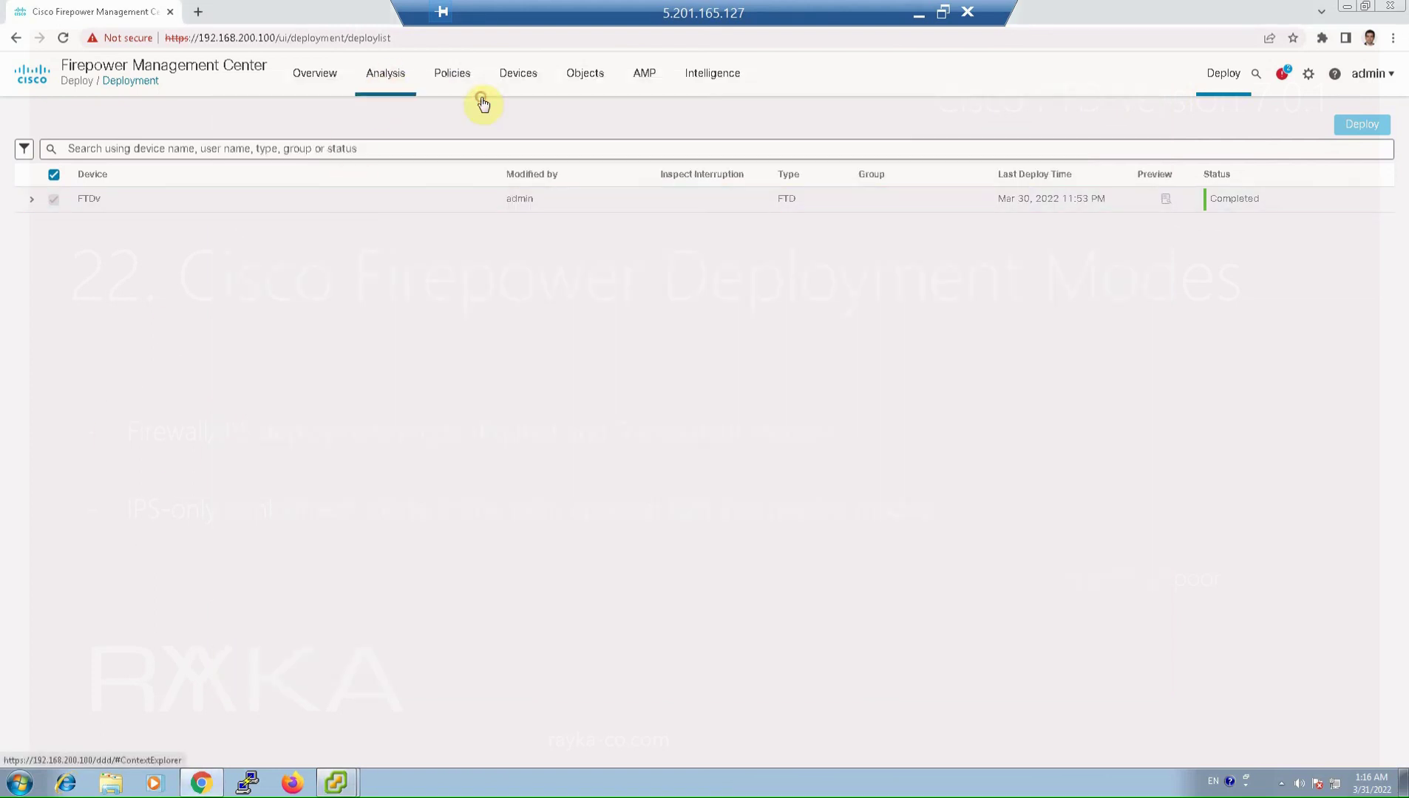
click(403, 288)
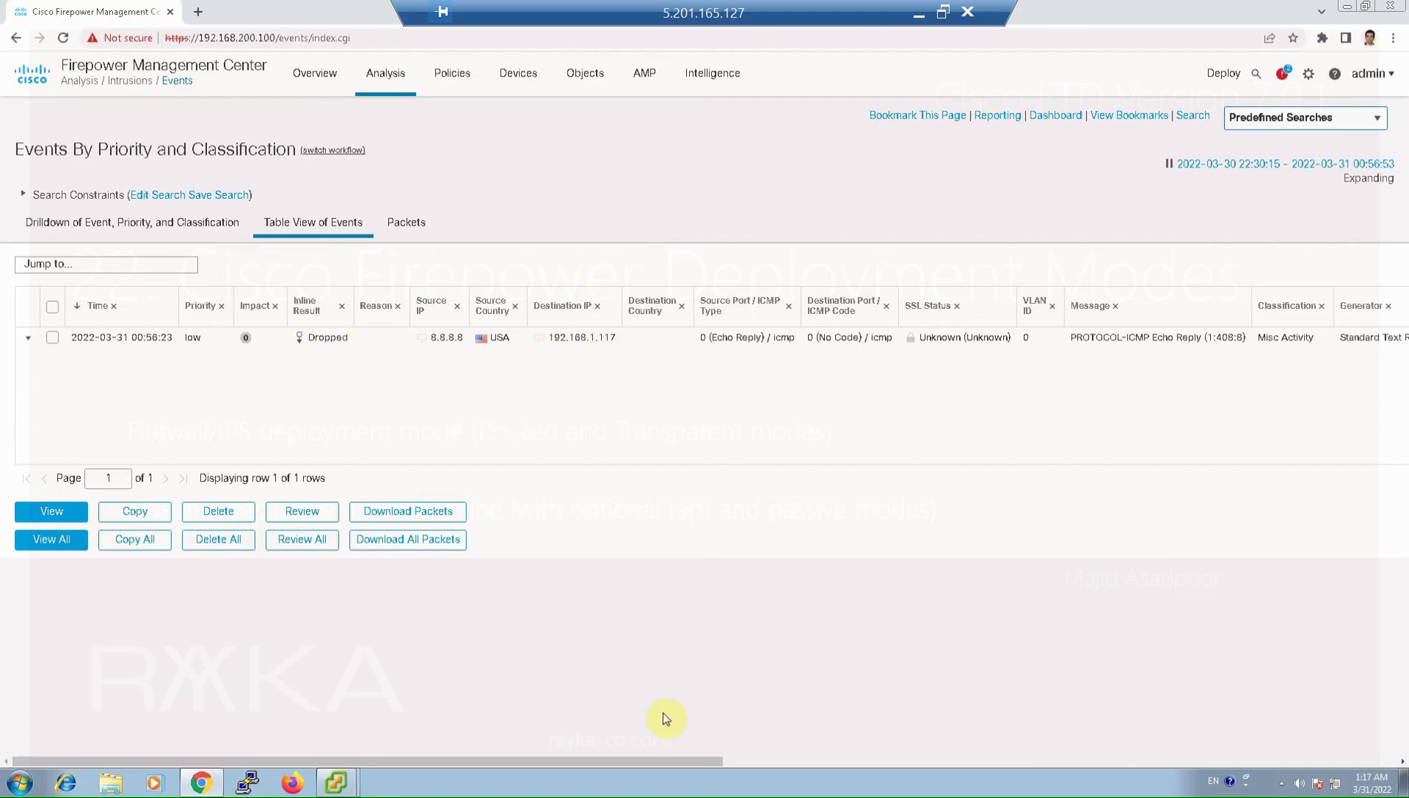
drag(673, 761, 773, 742)
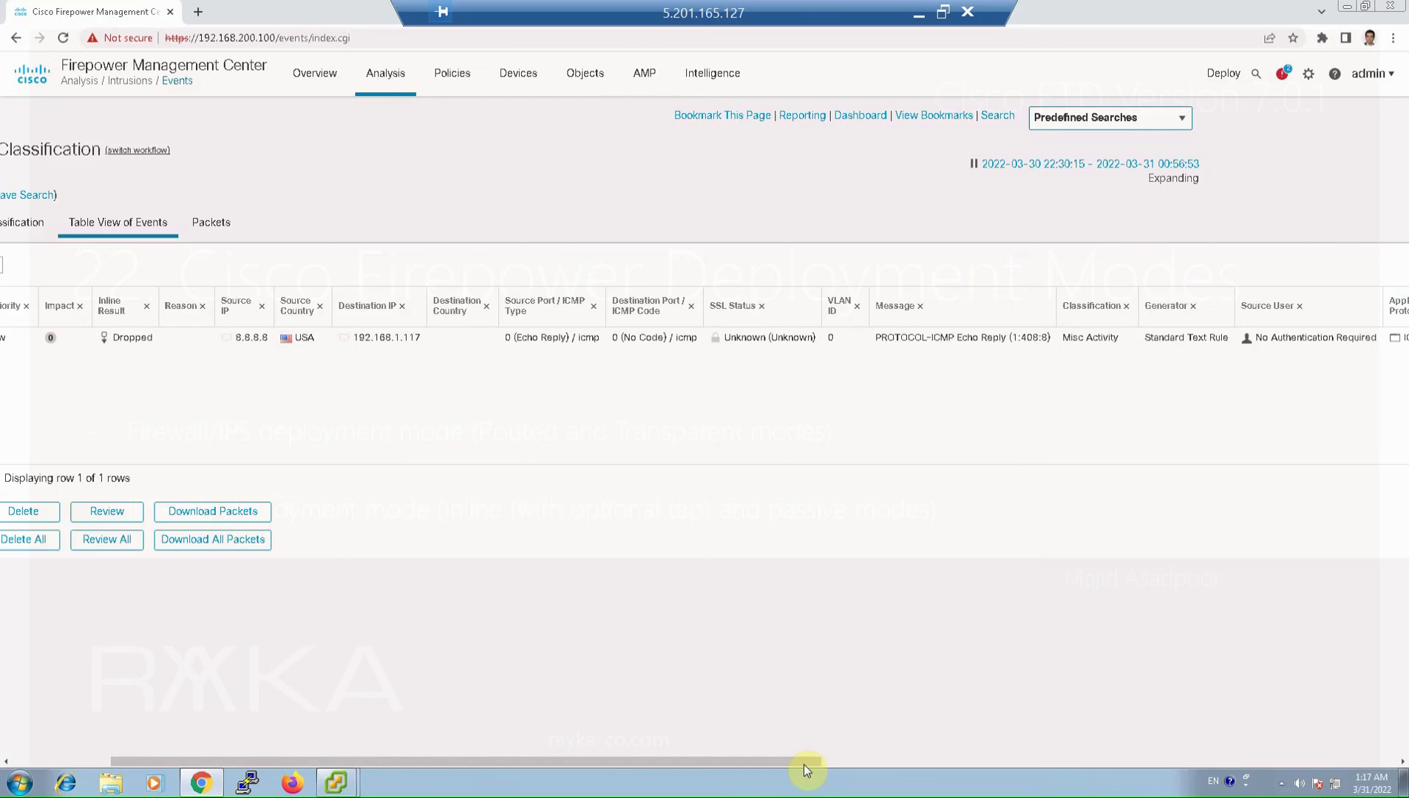
drag(804, 764, 1308, 754)
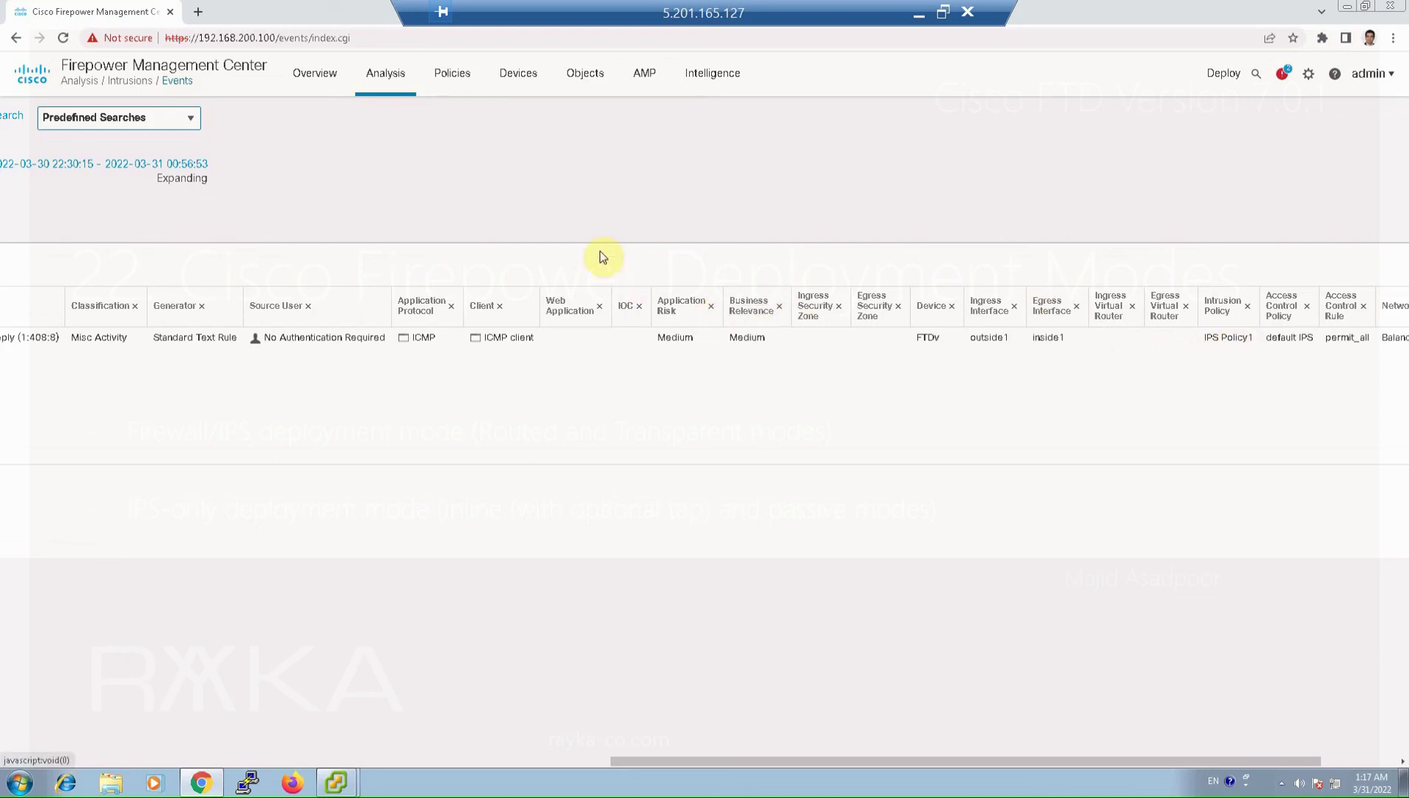
click(518, 73)
click(530, 116)
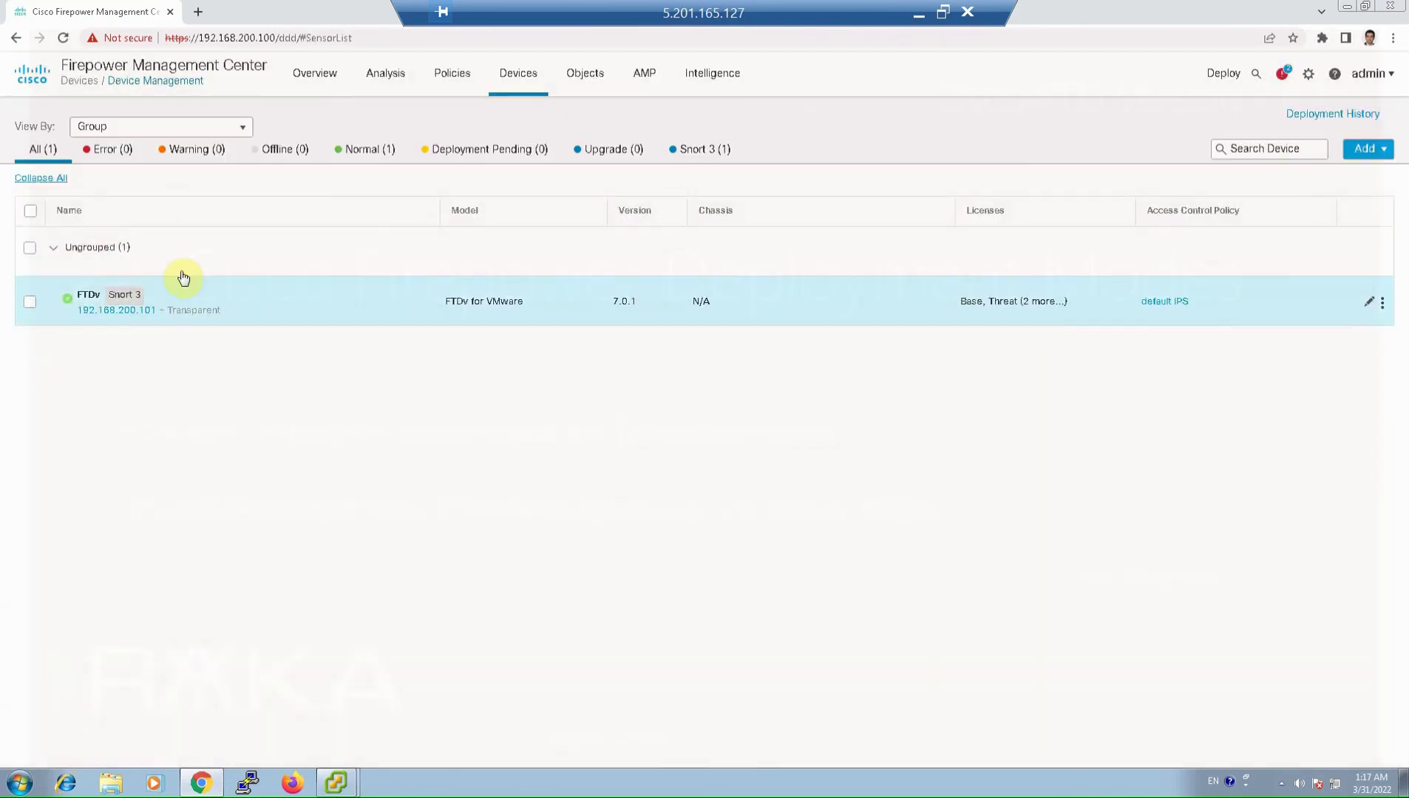
Turn on Tap Mode for FTDv's inline set inline1, accept the warning, and save
click(88, 295)
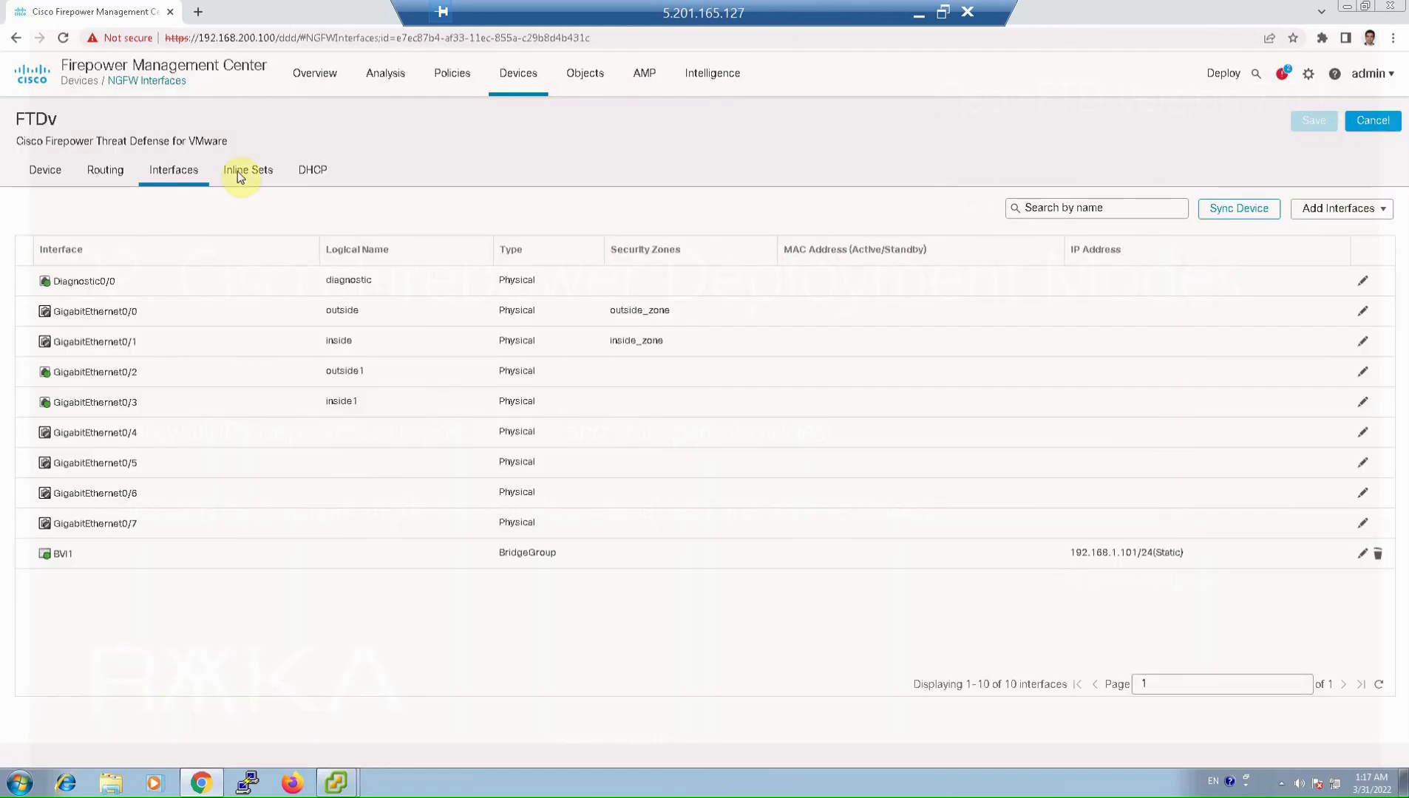
click(238, 172)
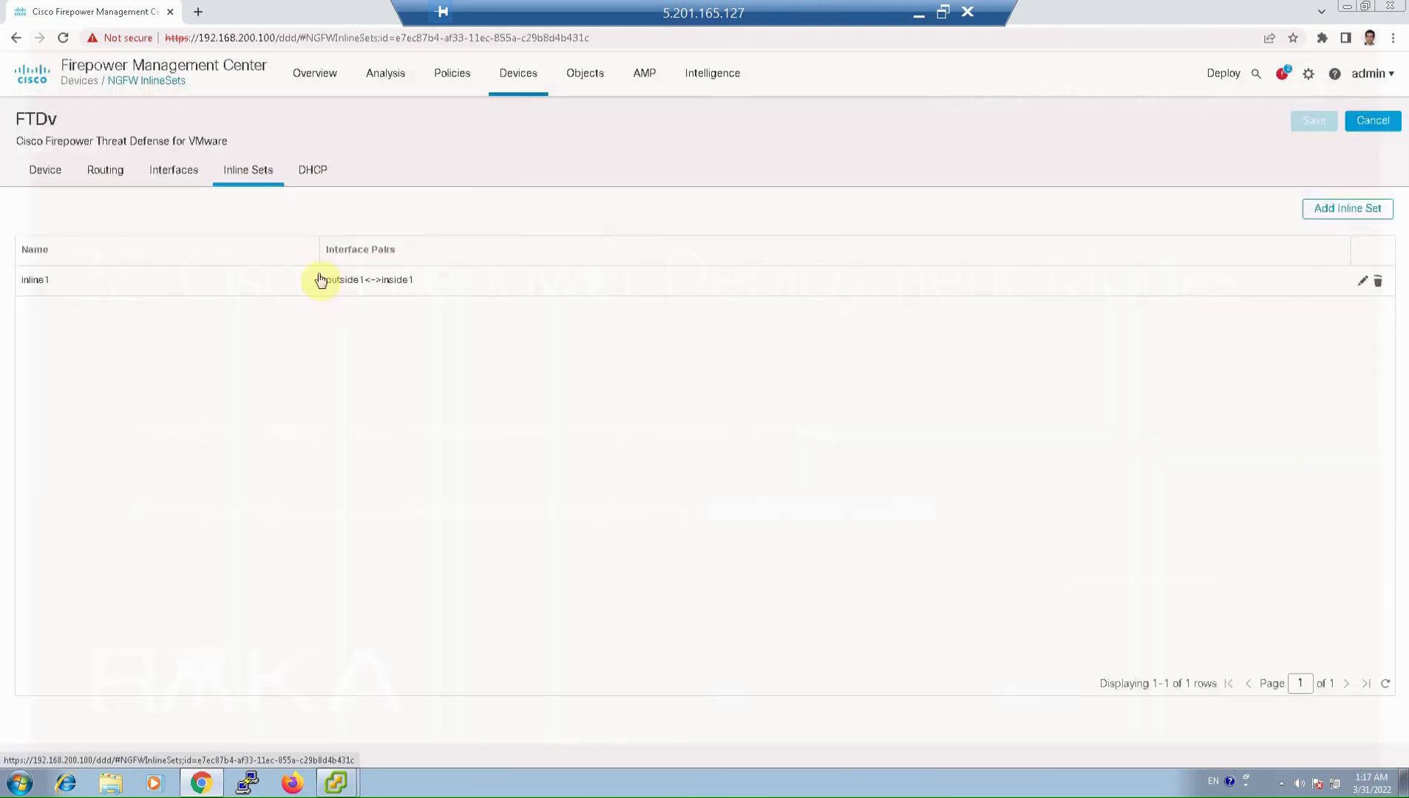
click(1362, 281)
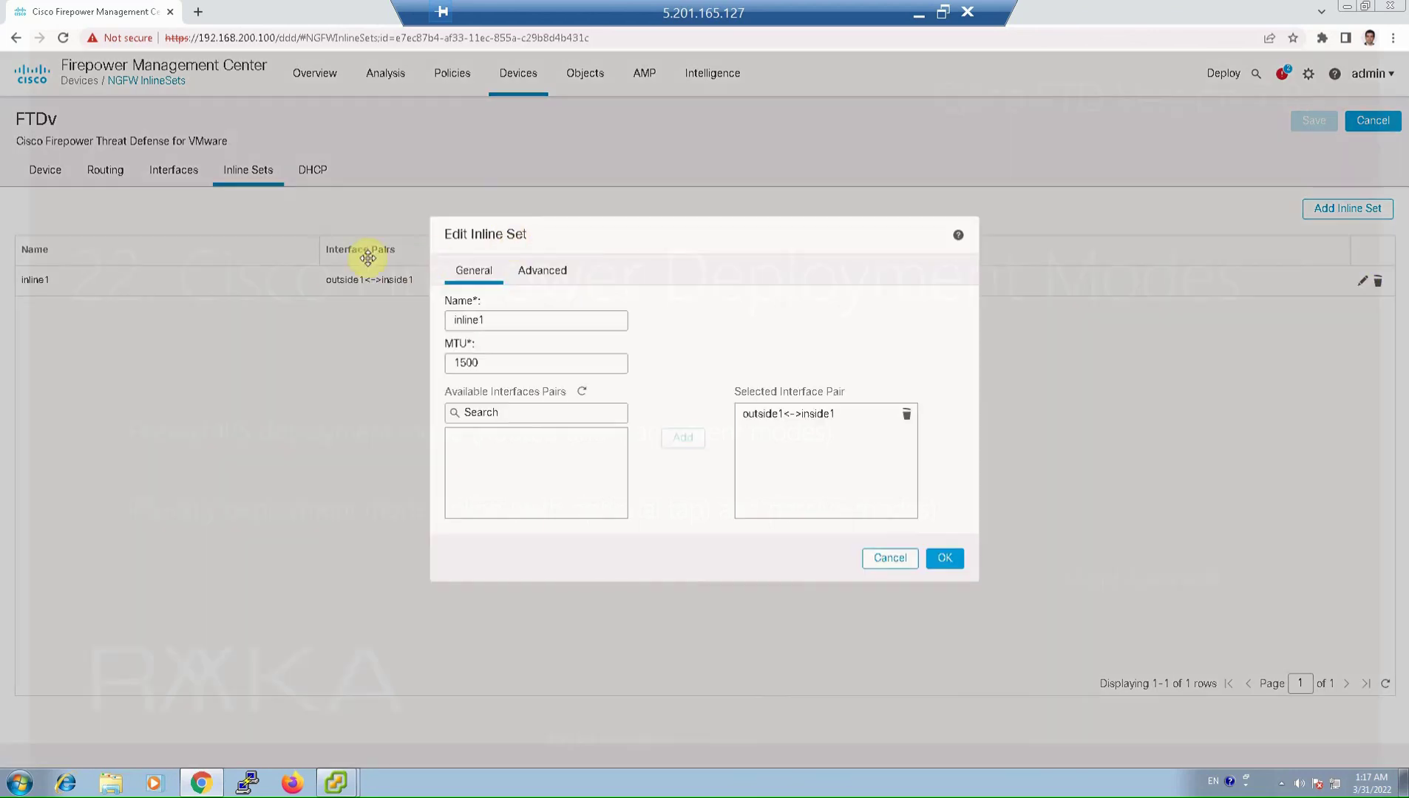
click(523, 267)
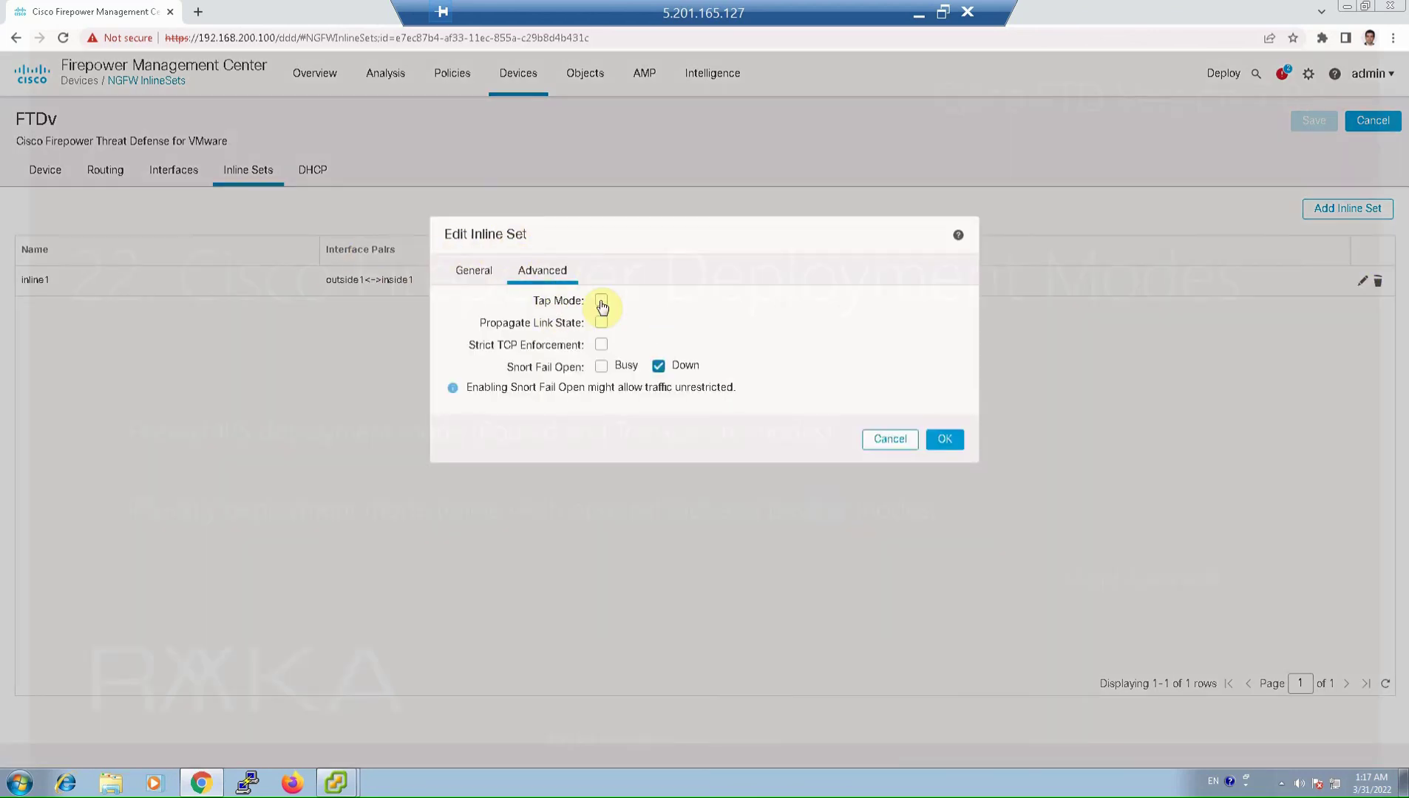
click(601, 301)
click(940, 442)
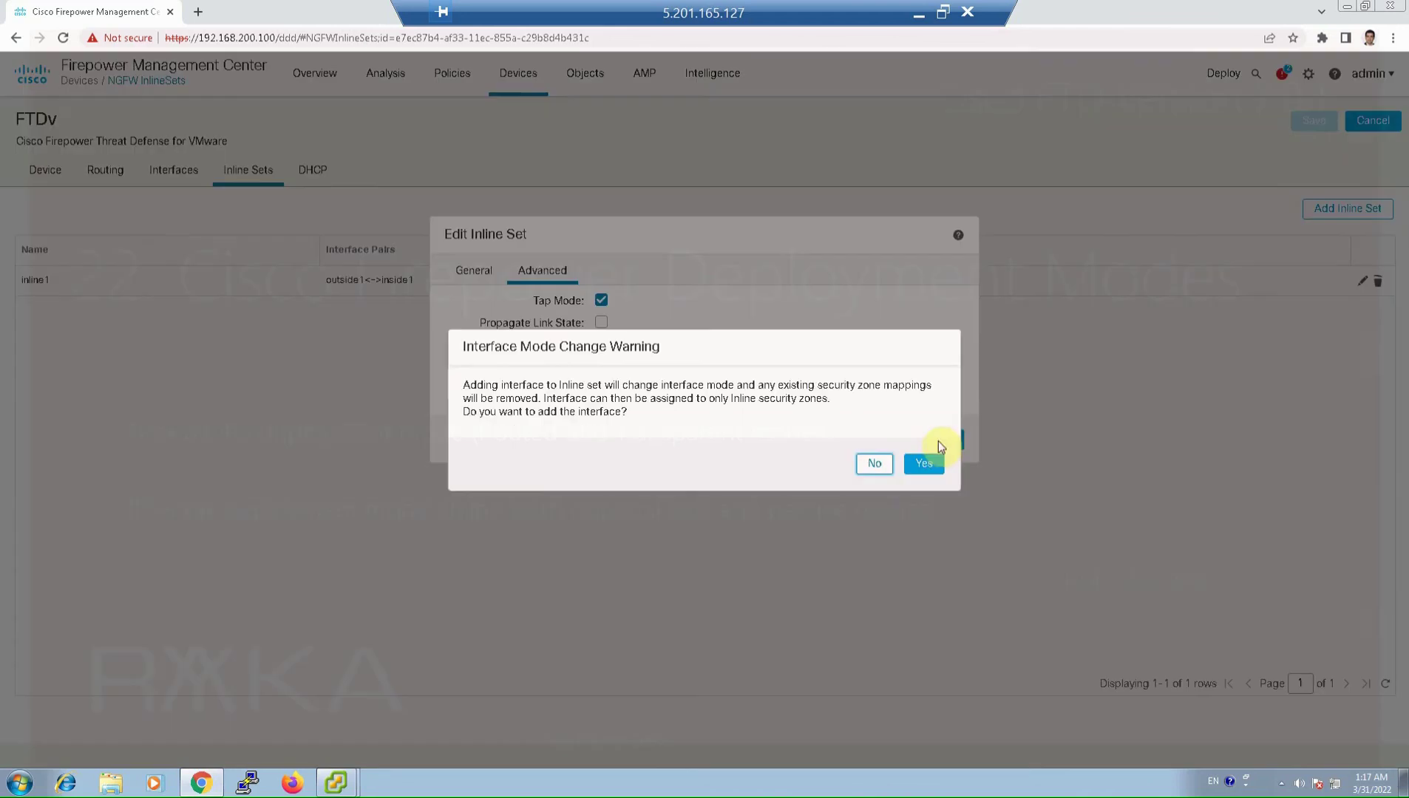
click(924, 463)
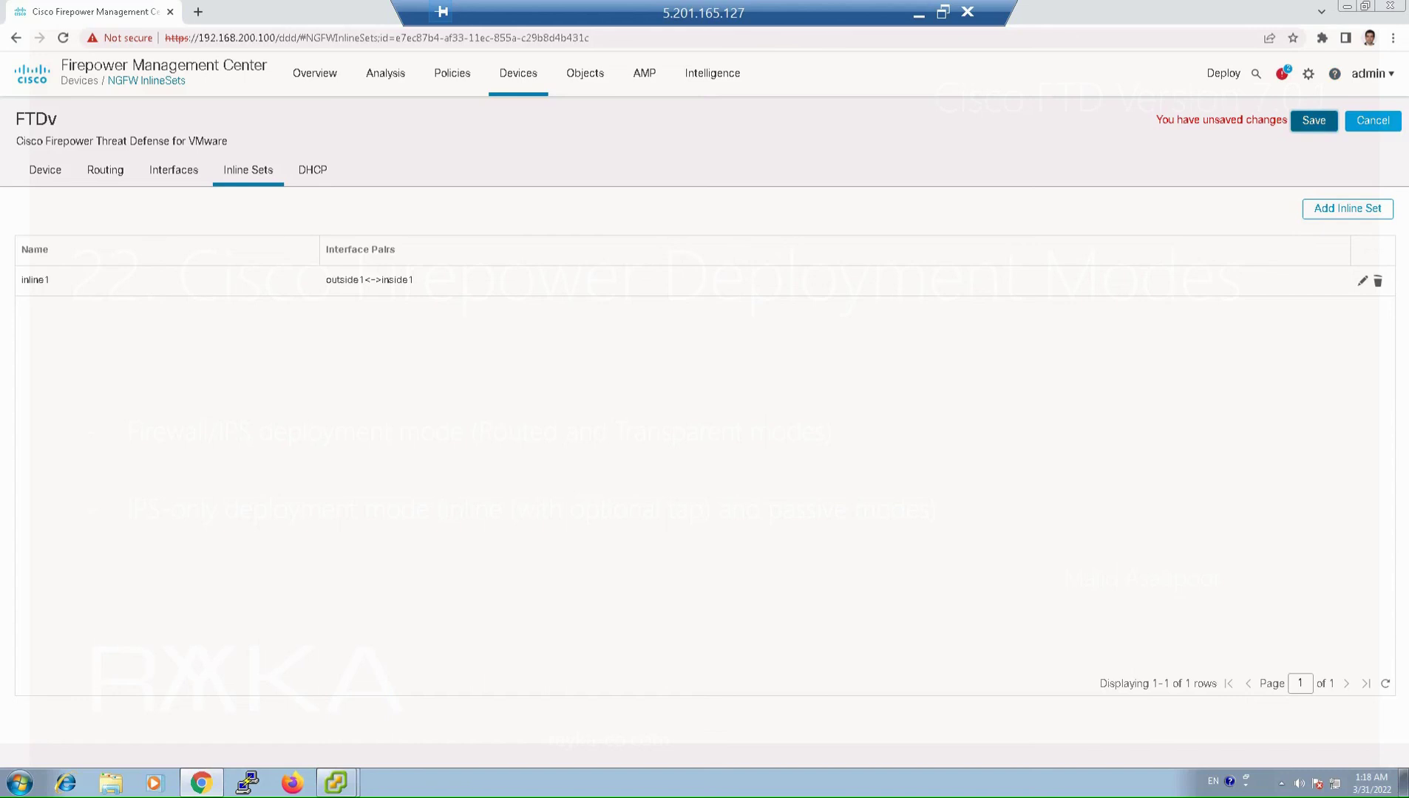
click(1313, 120)
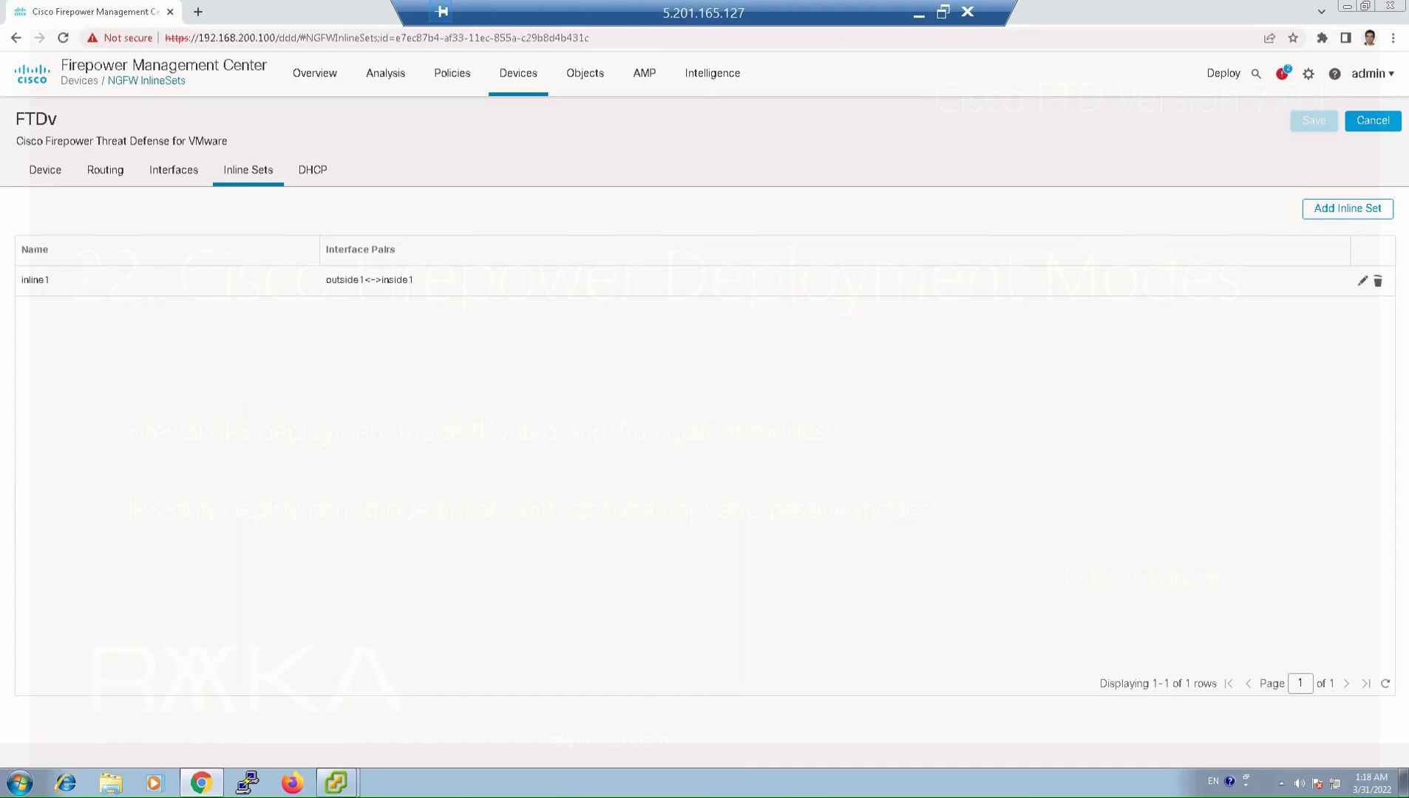
Deploy the pending Tap Mode change to the FTDv device and confirm the deployment
click(1219, 81)
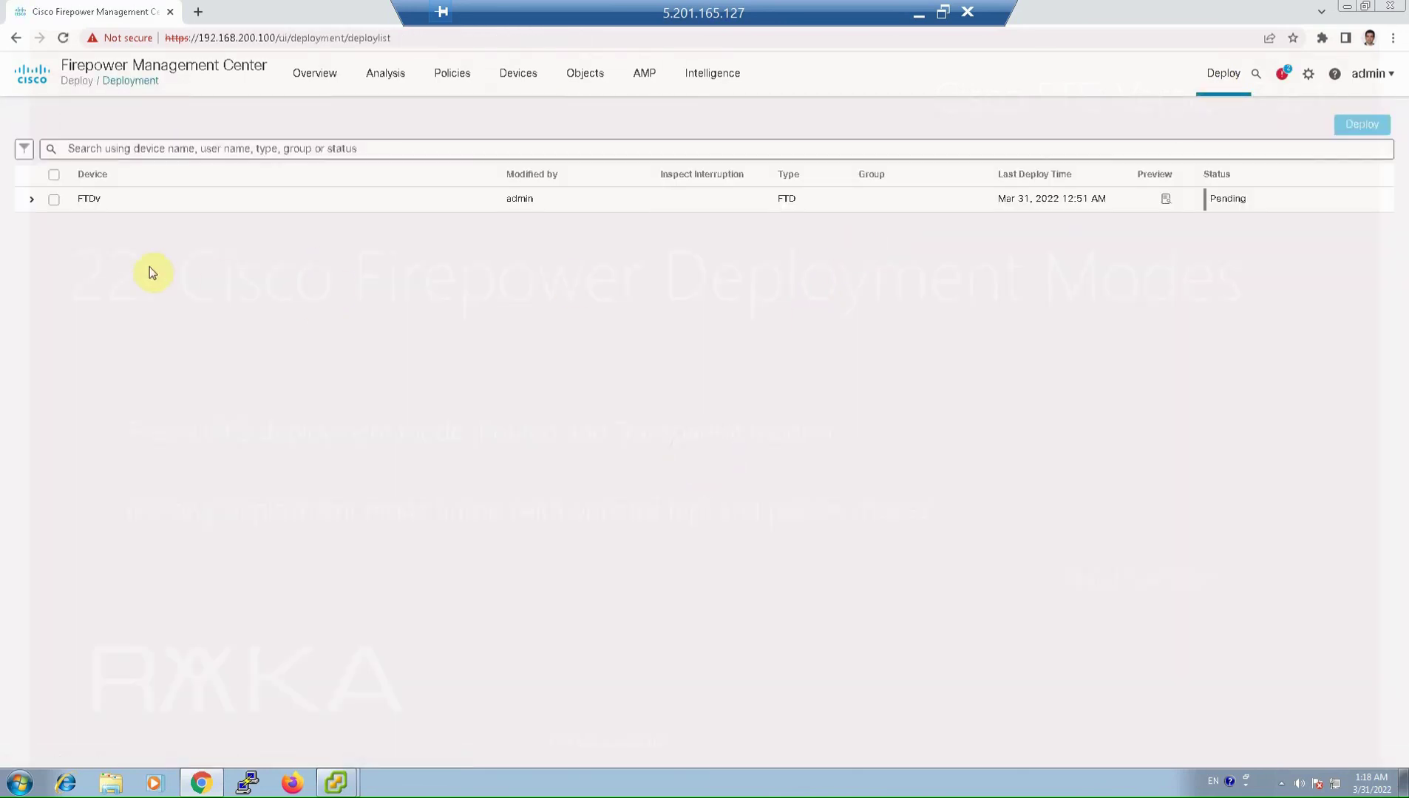
click(54, 200)
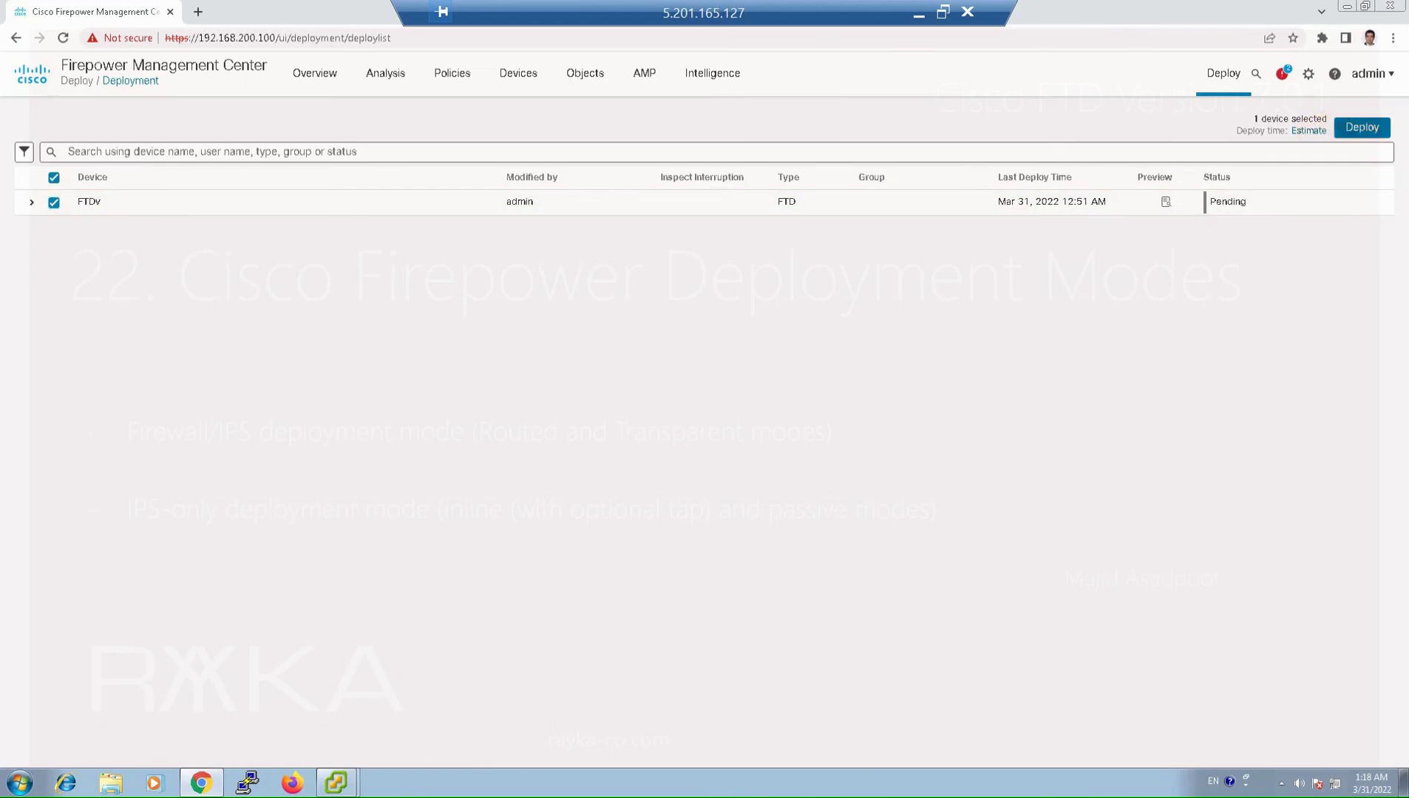
click(1362, 127)
click(865, 509)
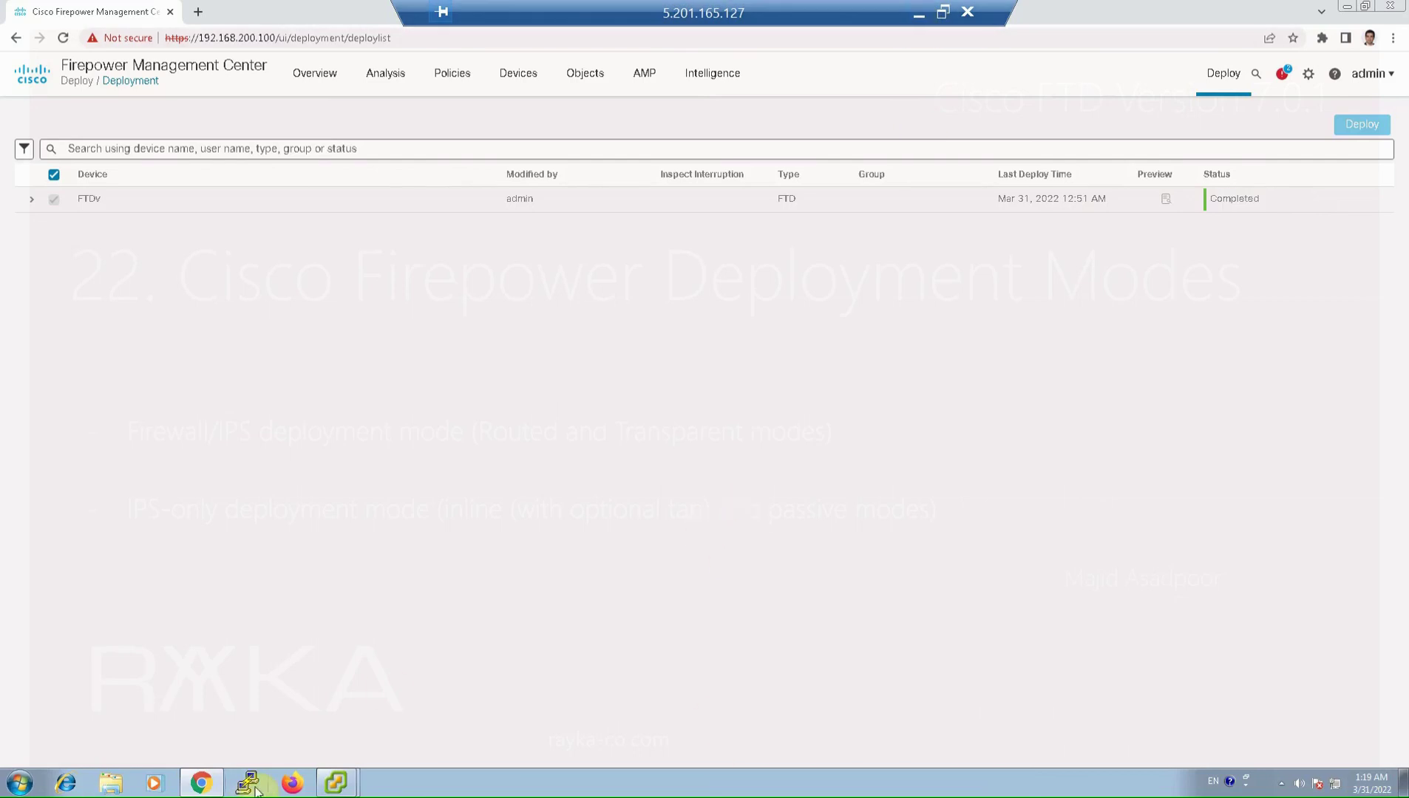
Rerun ping 8.8.8.8 in the Windows 7 test console for 0% loss, then return to Firepower
mouse_move(337, 782)
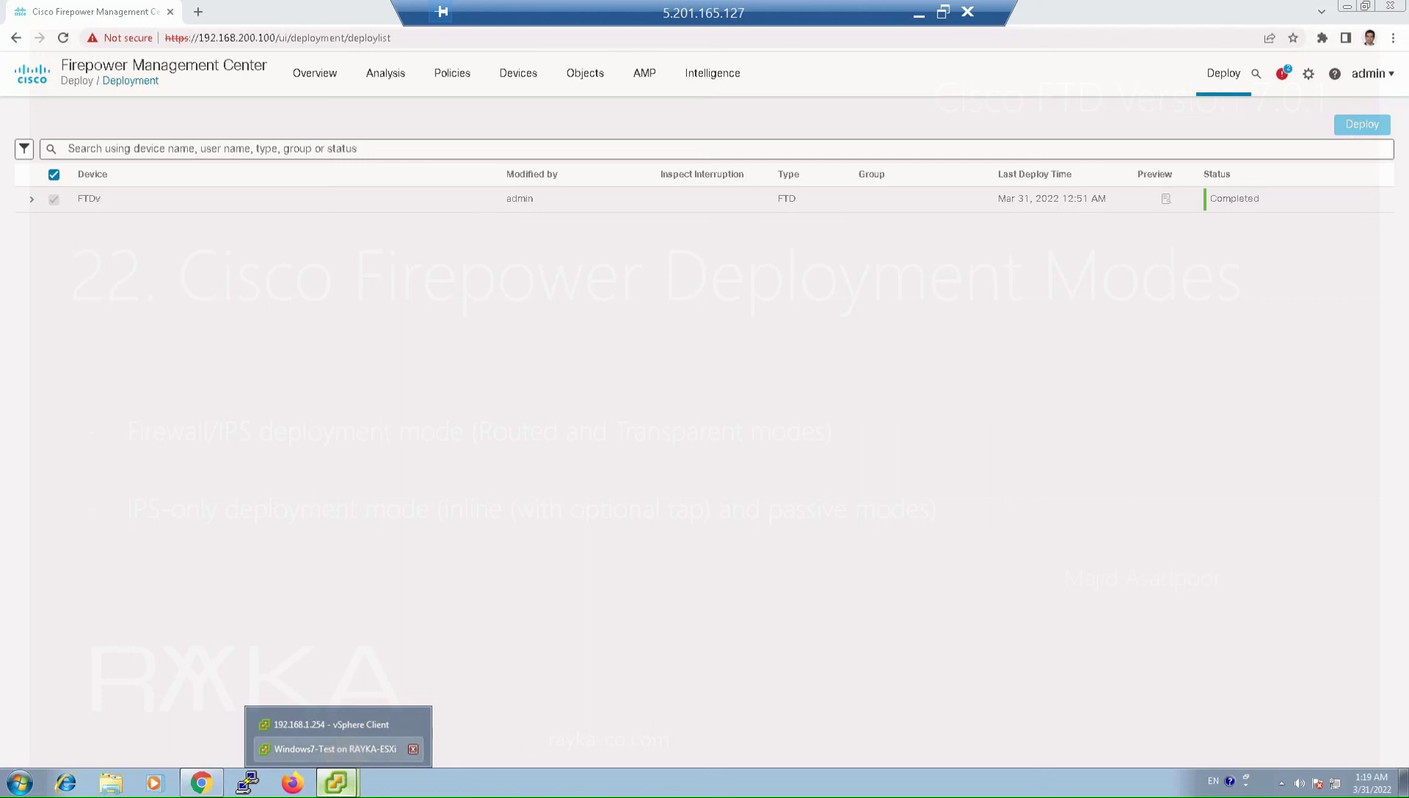
click(335, 749)
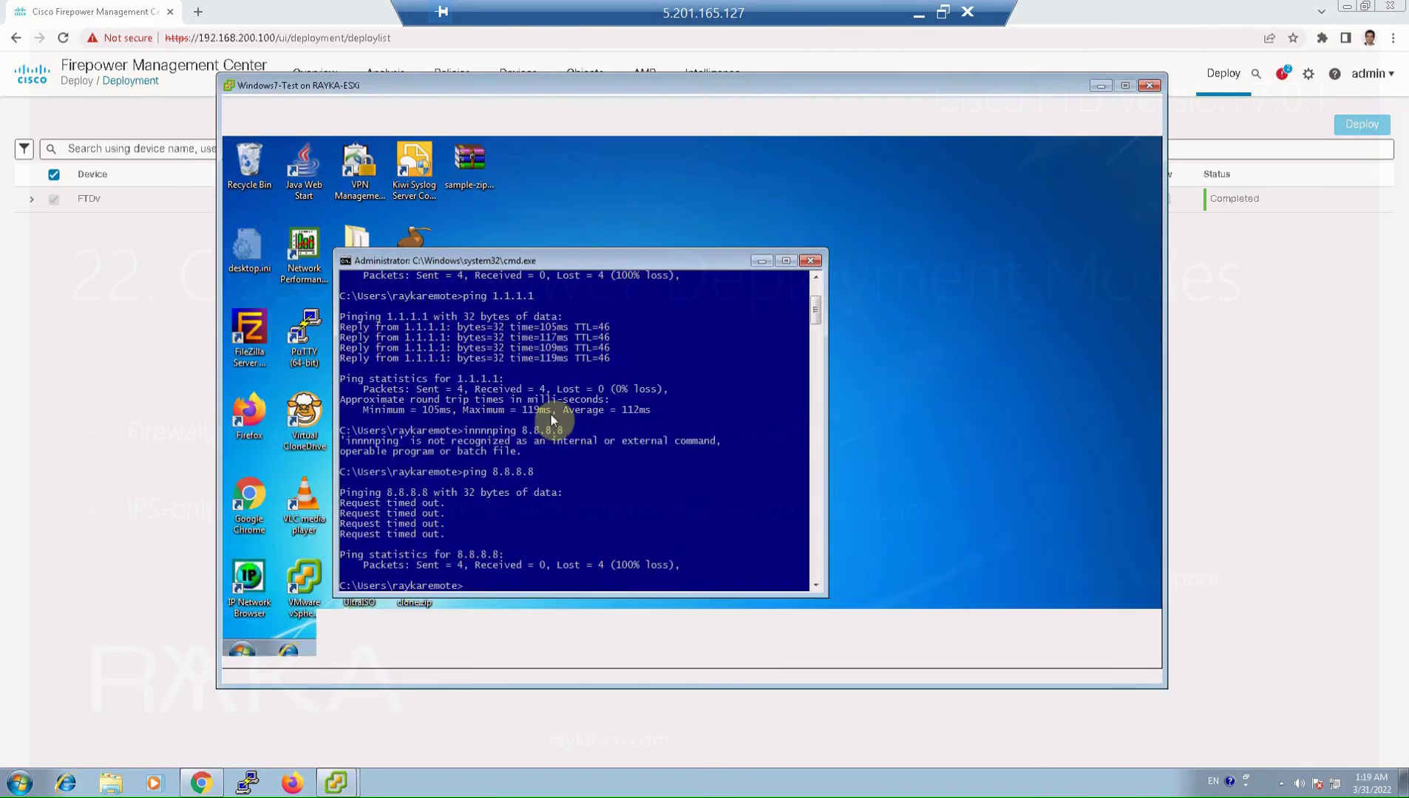
click(688, 523)
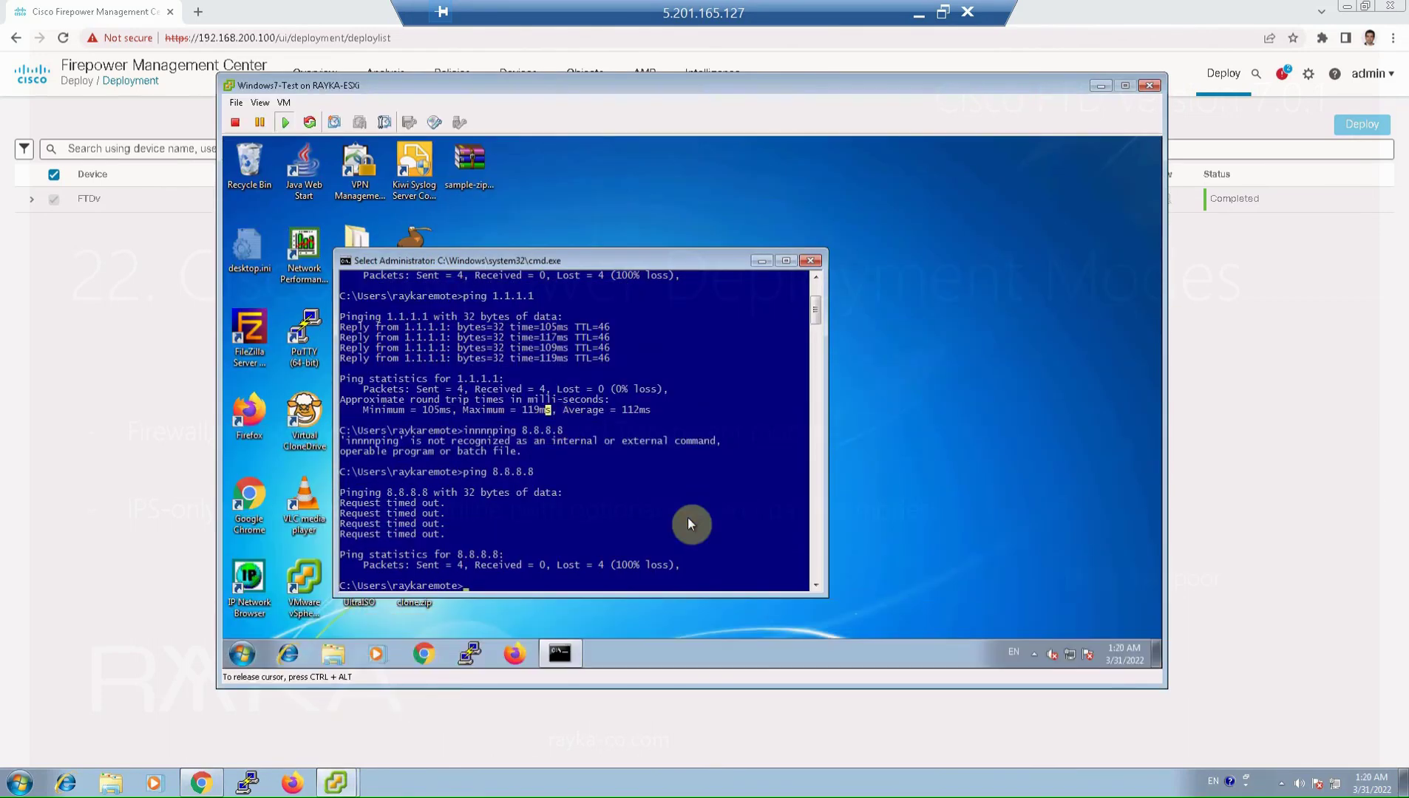
key(Escape)
key(Up)
key(Return)
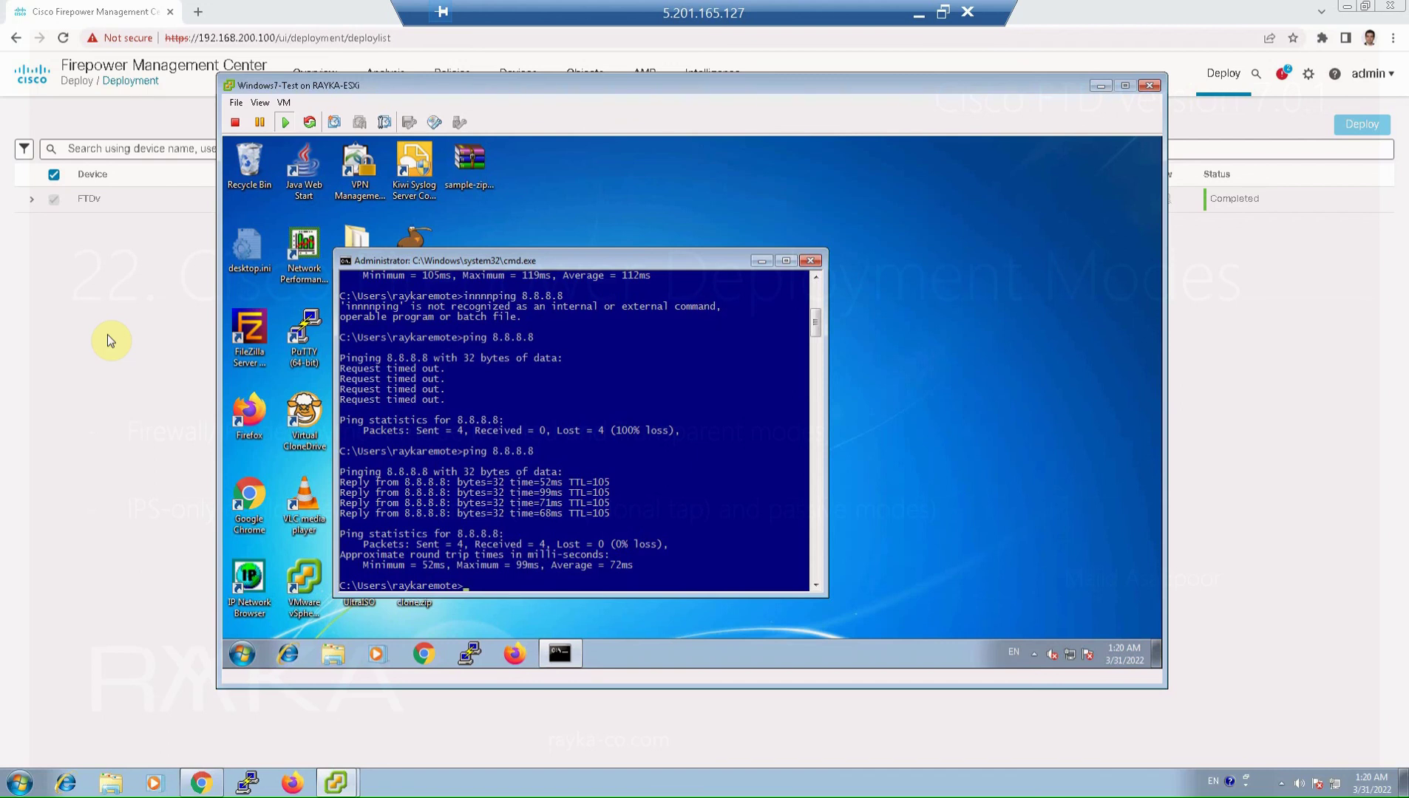
click(131, 419)
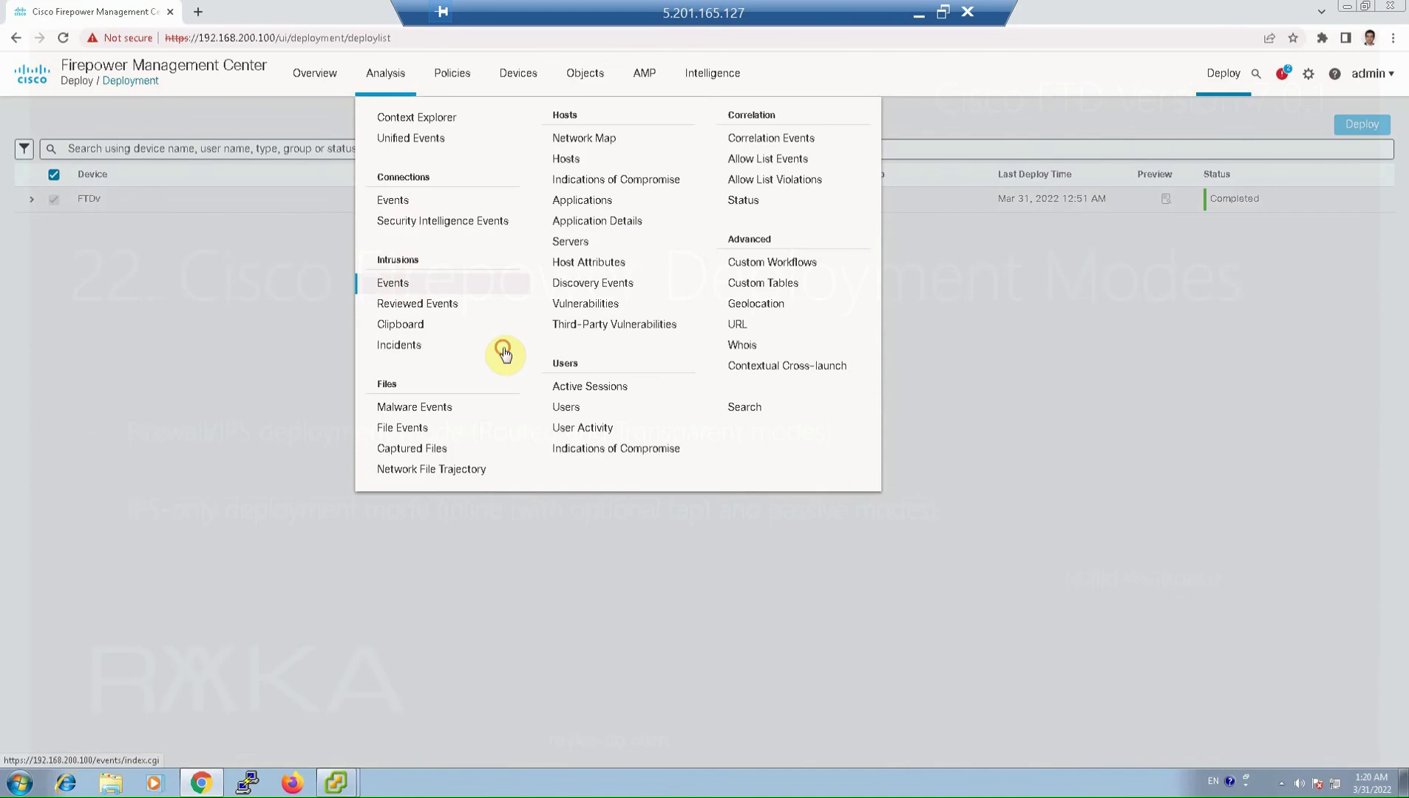
List the PROTOCOL-ICMP Echo Reply intrusion events and scroll to compare Dropped versus Would have dropped
click(543, 326)
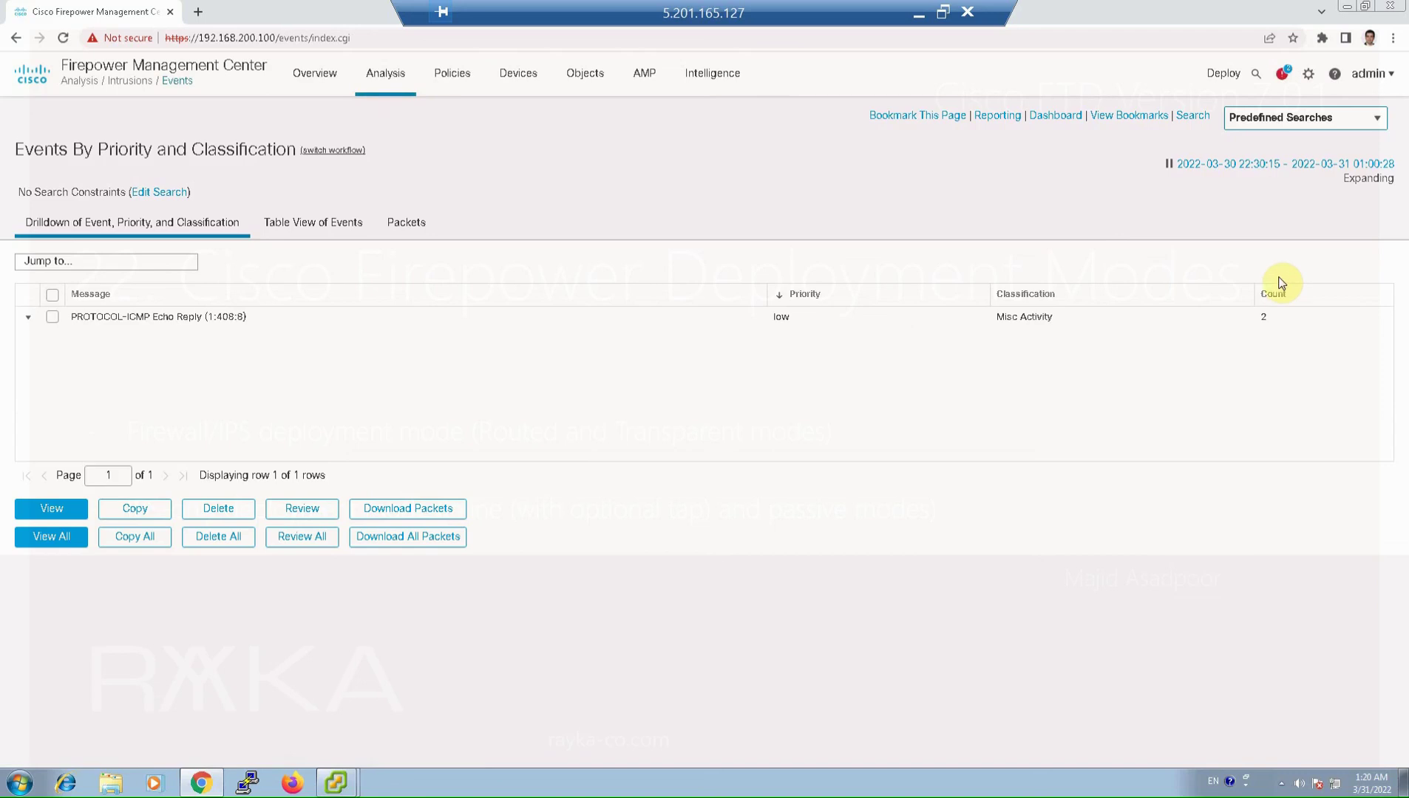
click(226, 317)
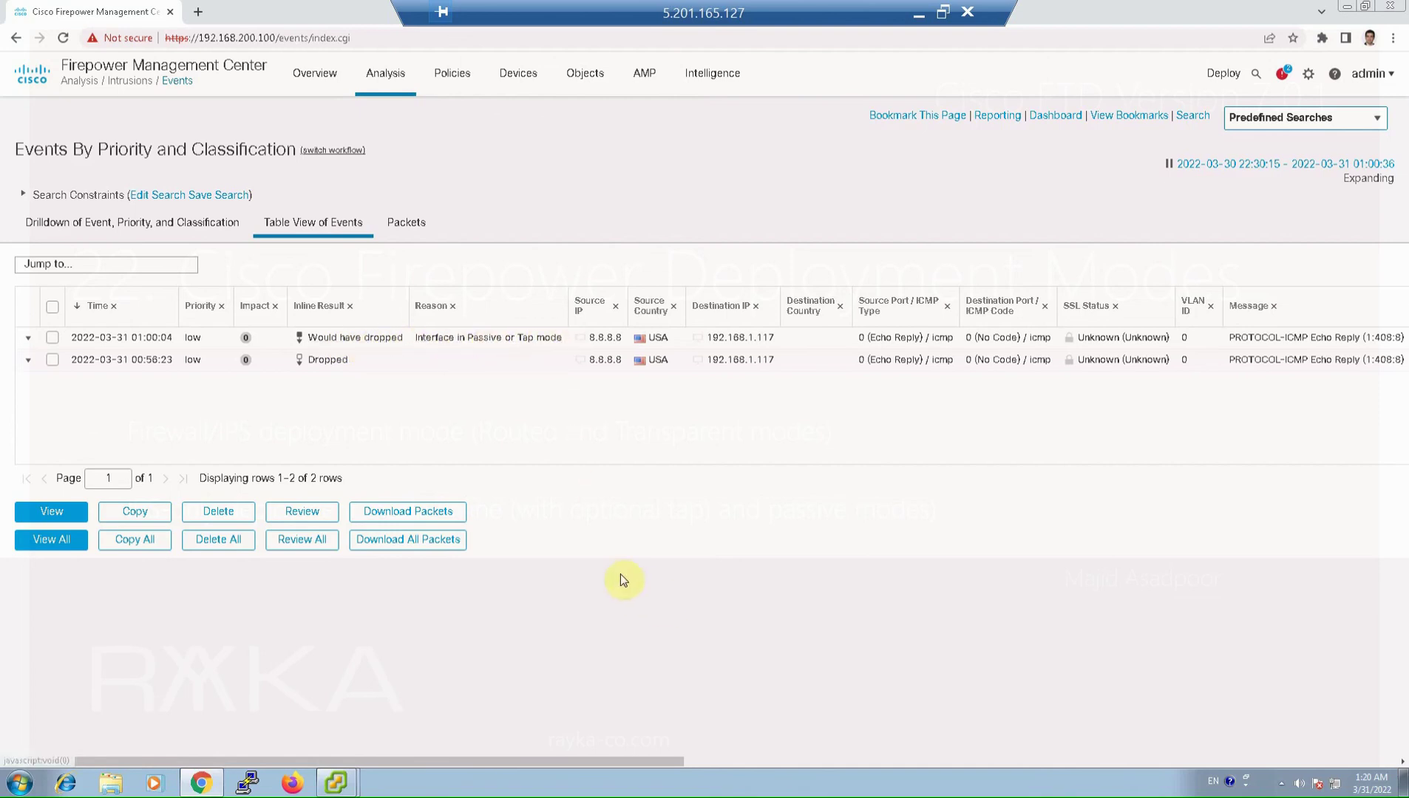
drag(655, 759, 751, 759)
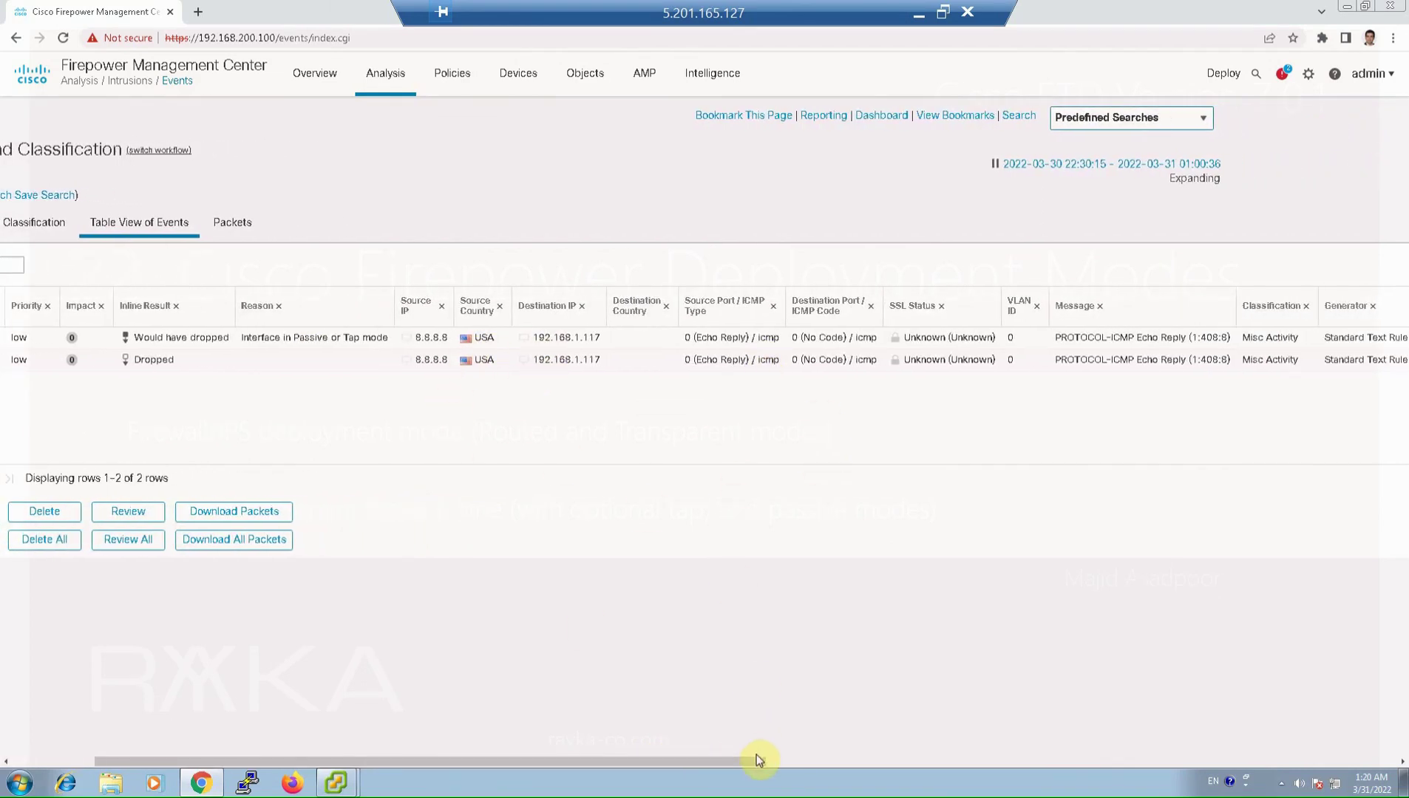
drag(757, 760, 1393, 775)
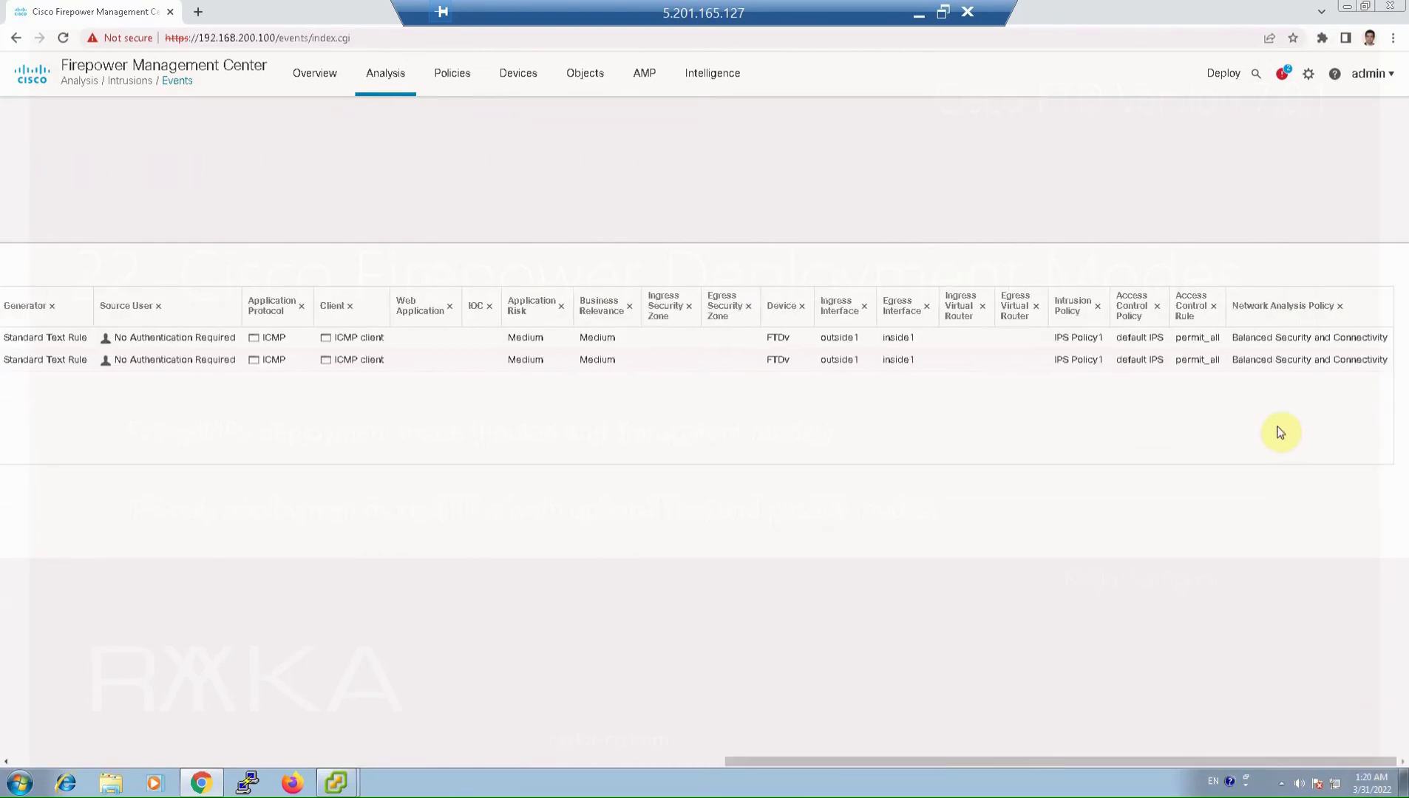